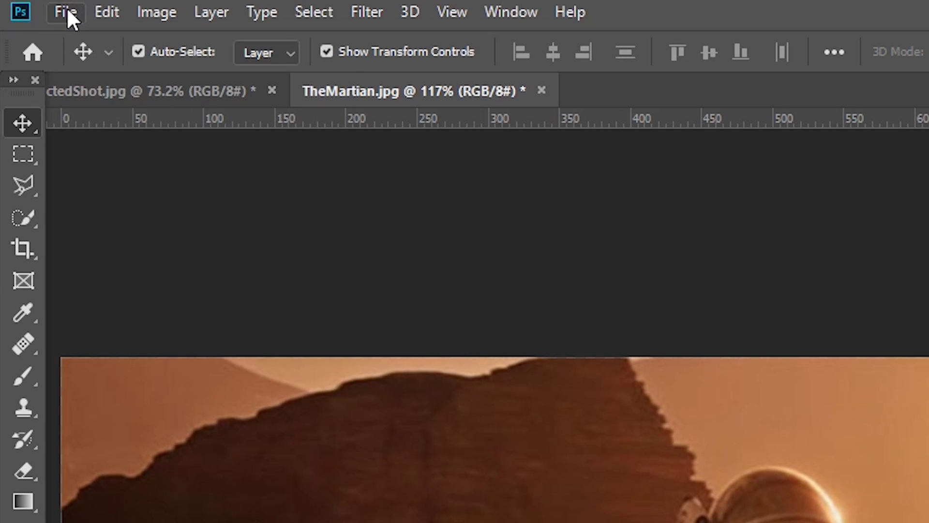
Open the Save for Web (Legacy) export for TheMartian.jpg
{"action": "left_click", "coordinate": [67, 7]}
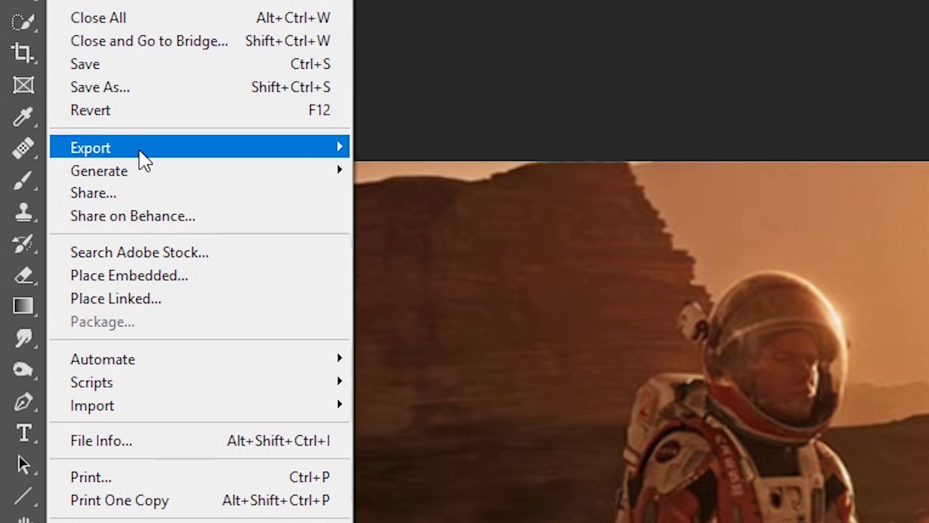
{"action": "mouse_move", "coordinate": [140, 342]}
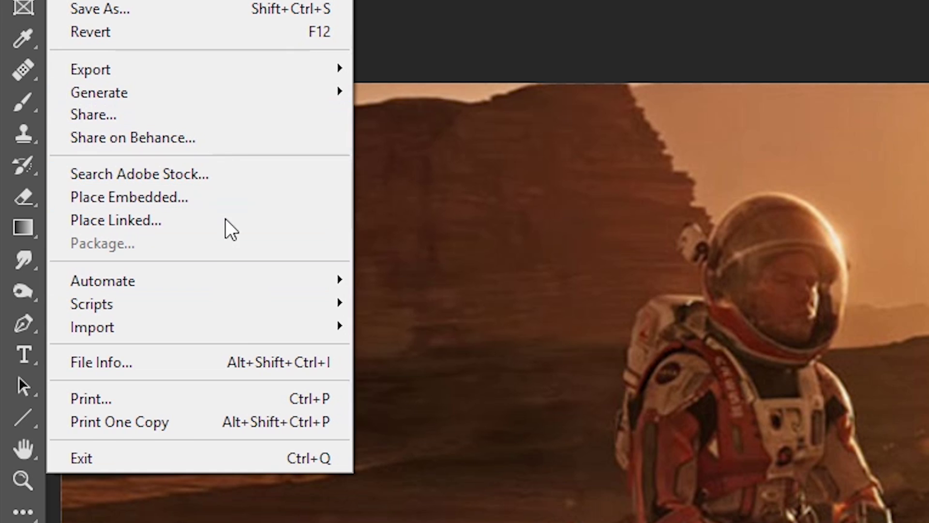
{"action": "mouse_move", "coordinate": [206, 83]}
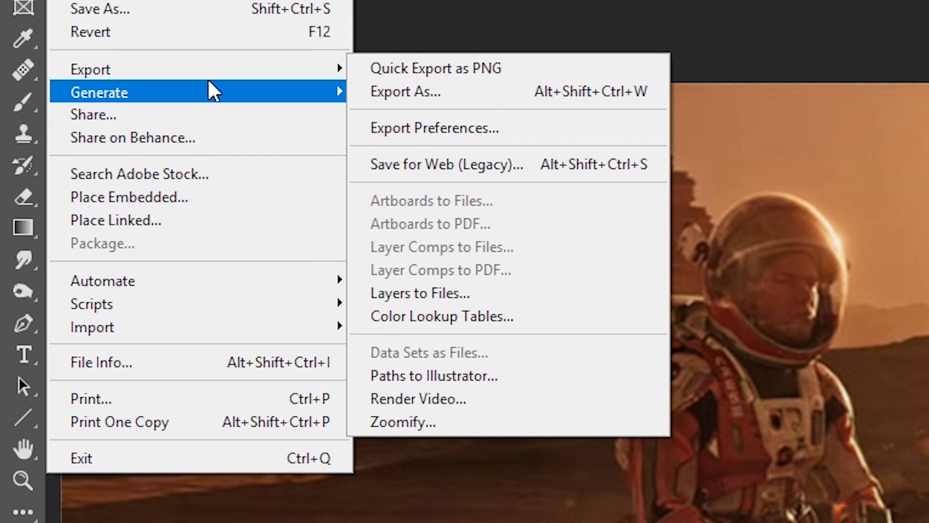
{"action": "left_click", "coordinate": [452, 167]}
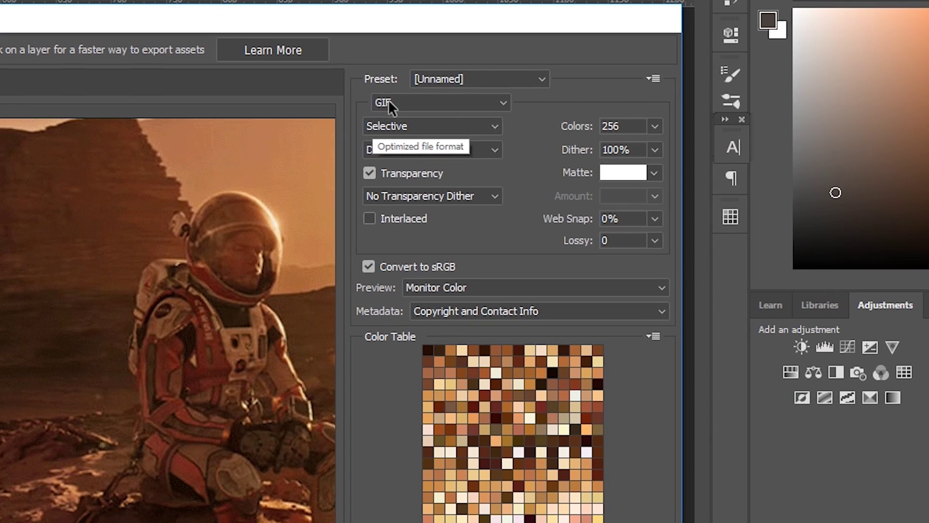
Set the export format to GIF with the Custom color reduction algorithm
{"action": "left_click", "coordinate": [625, 75]}
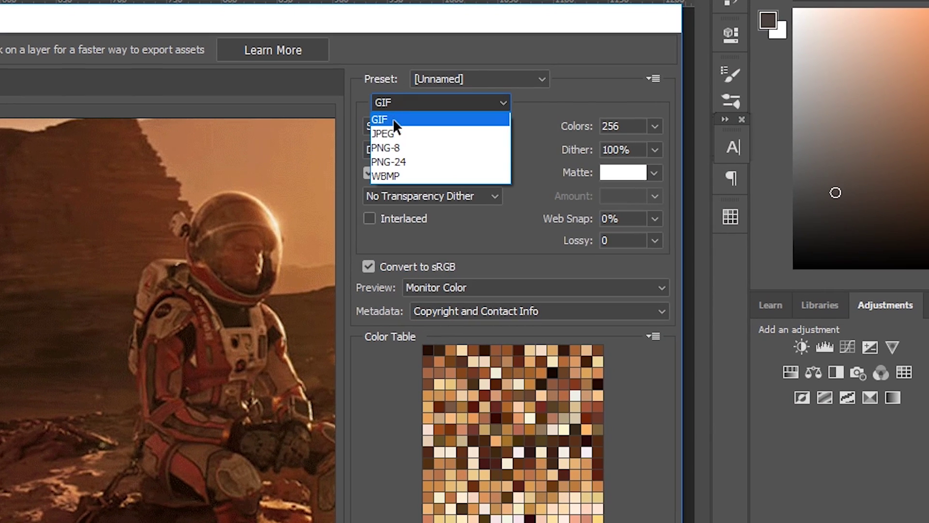
{"action": "left_click", "coordinate": [393, 118]}
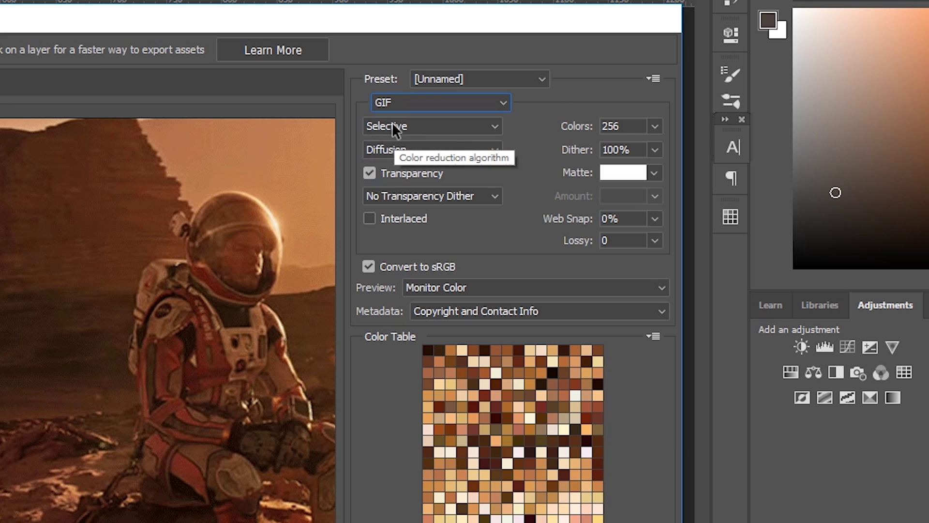
{"action": "left_click", "coordinate": [394, 123]}
{"action": "left_click", "coordinate": [398, 211]}
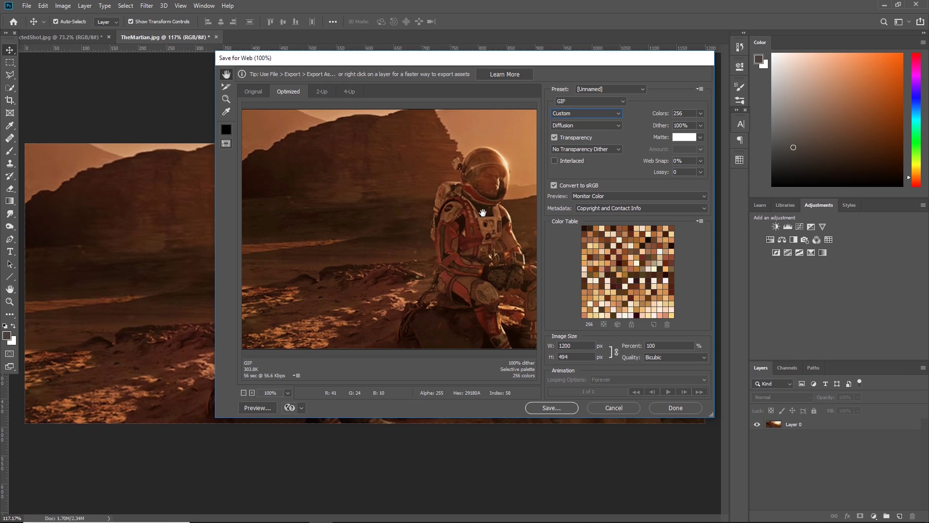
{"action": "left_click_drag", "start_coordinate": [482, 213], "coordinate": [429, 204]}
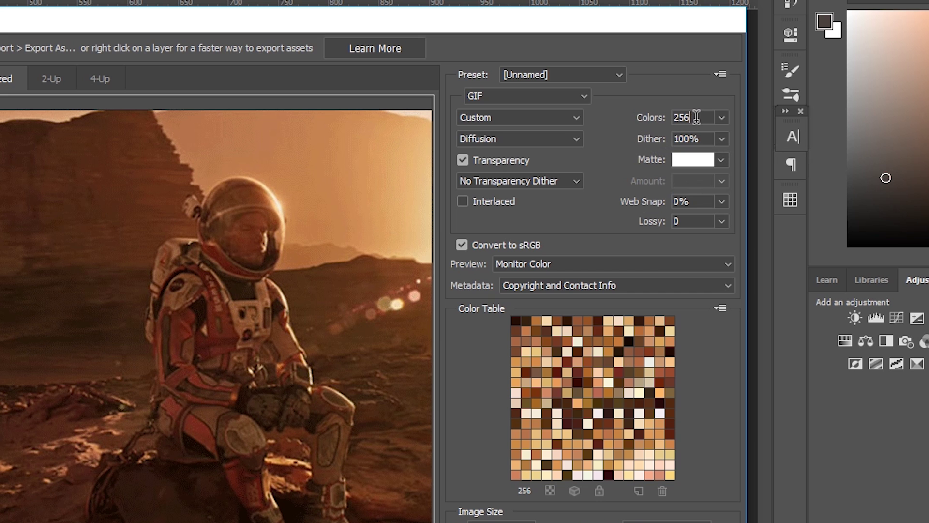
Reduce the GIF's color table to 3 colors
{"action": "double_click", "coordinate": [675, 118]}
{"action": "type", "text": "3"}
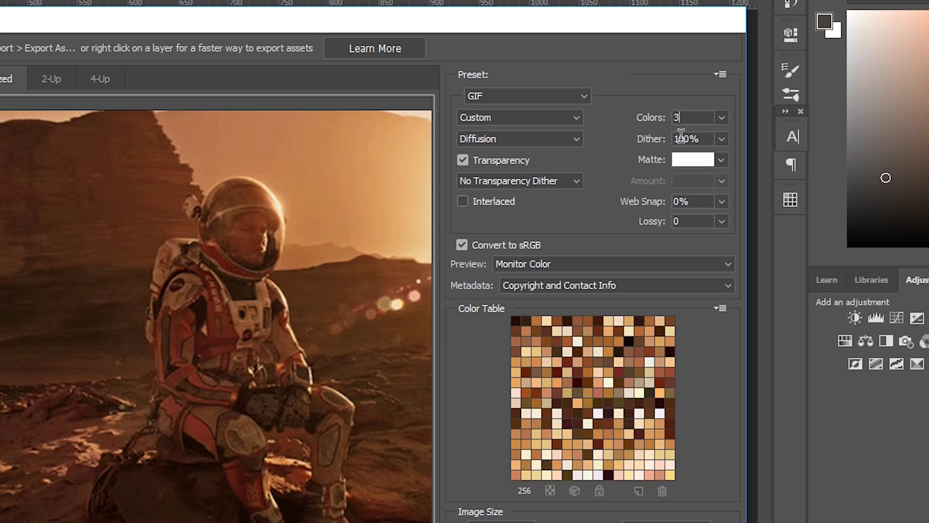
{"action": "key", "text": "Return"}
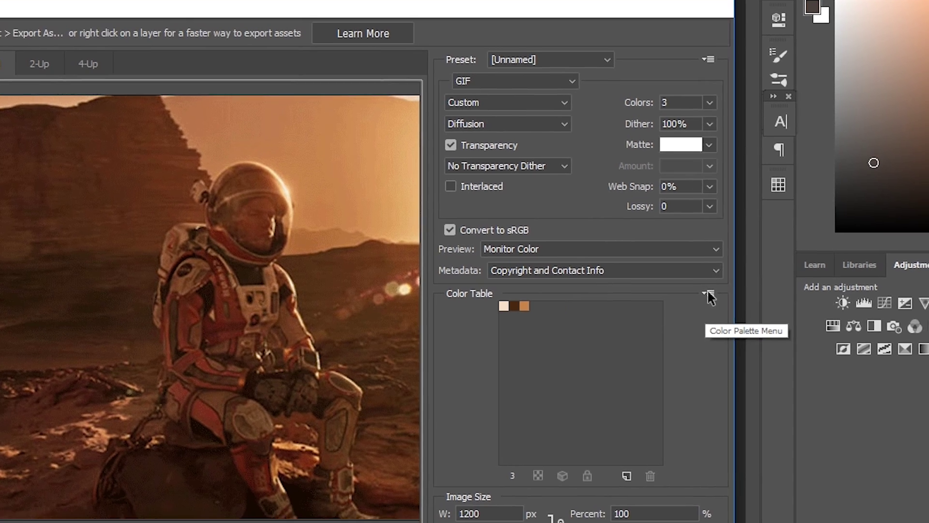
Save the color table as TheMartian.act in the MovieColorMatch folder, and leave the web export without saving an image
{"action": "left_click", "coordinate": [721, 309]}
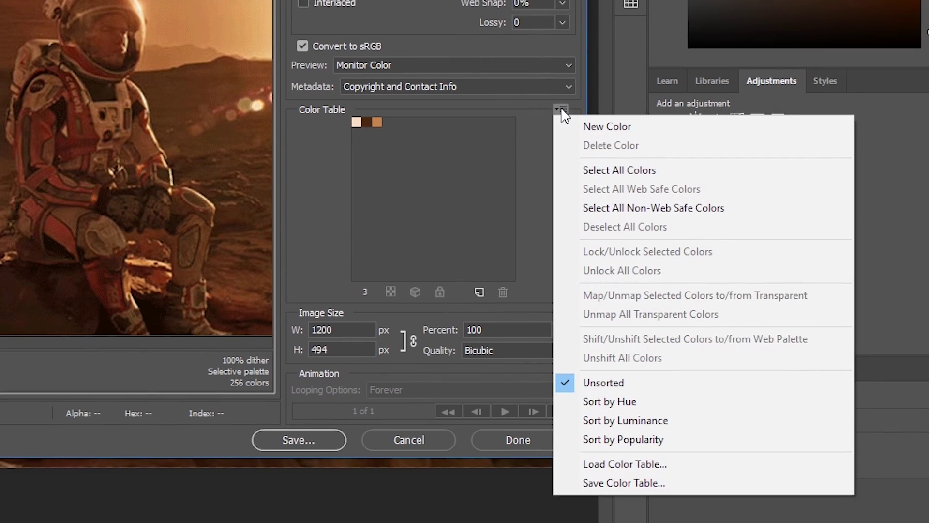
{"action": "left_click", "coordinate": [609, 480]}
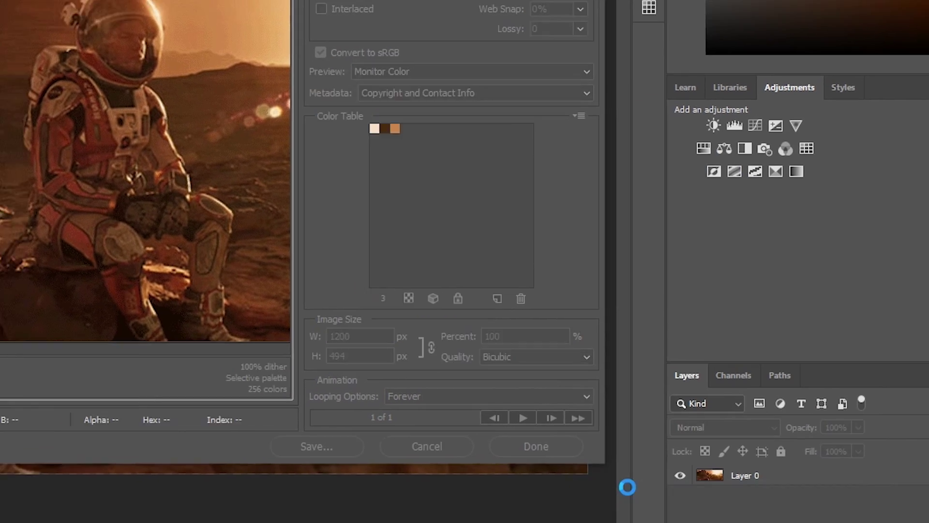
{"action": "left_click", "coordinate": [141, 290]}
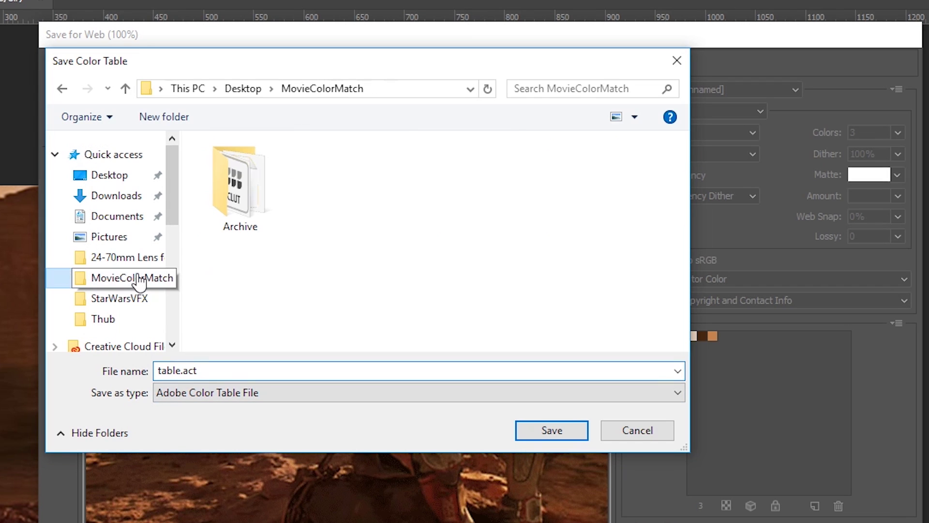
{"action": "double_click", "coordinate": [183, 372]}
{"action": "left_click", "coordinate": [183, 375]}
{"action": "double_click", "coordinate": [167, 371]}
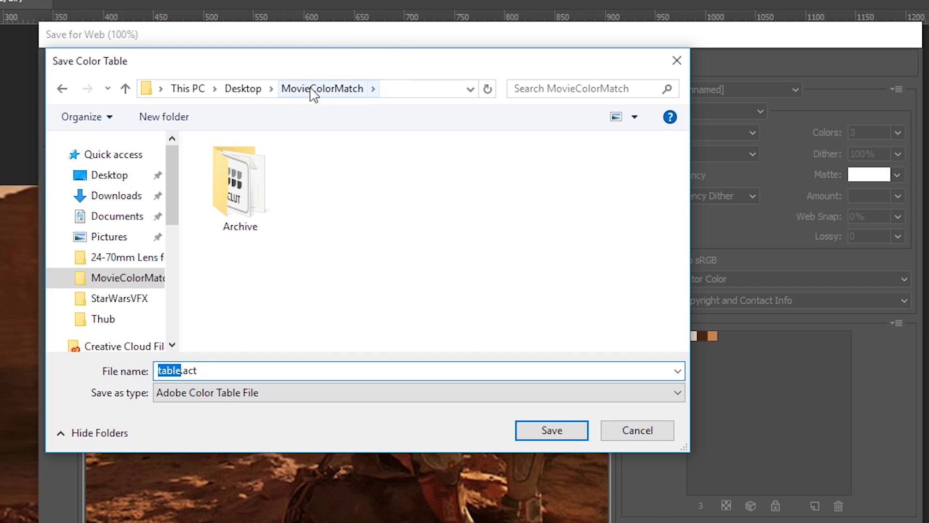
{"action": "type", "text": "TheMartian"}
{"action": "key", "text": "Tab"}
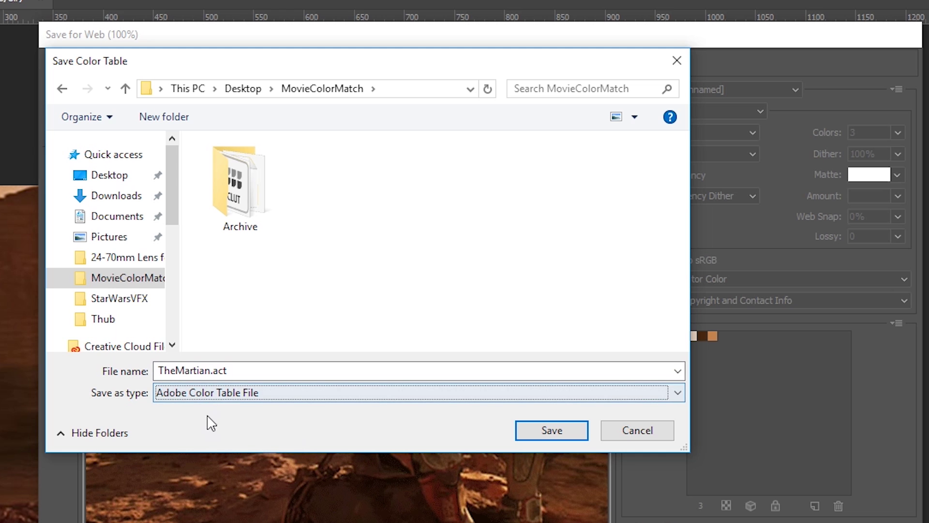
{"action": "left_click", "coordinate": [566, 433]}
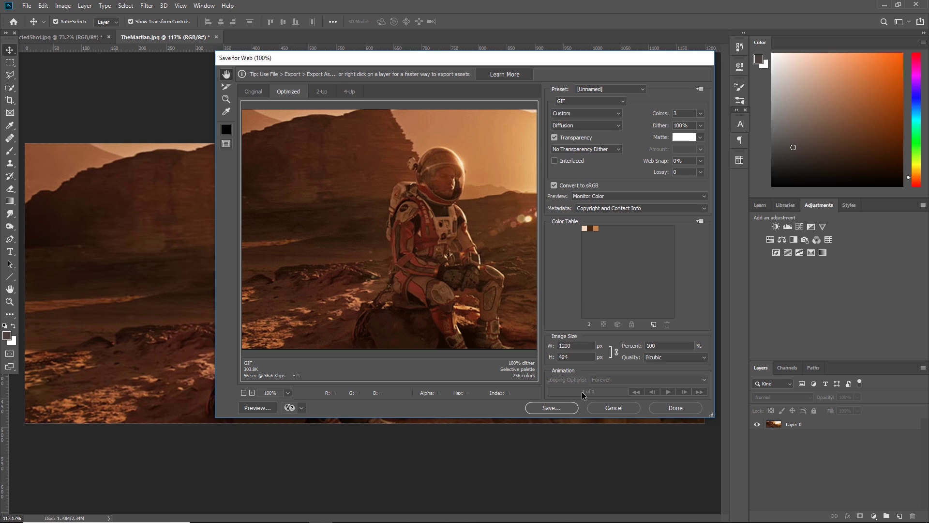
{"action": "left_click", "coordinate": [608, 408]}
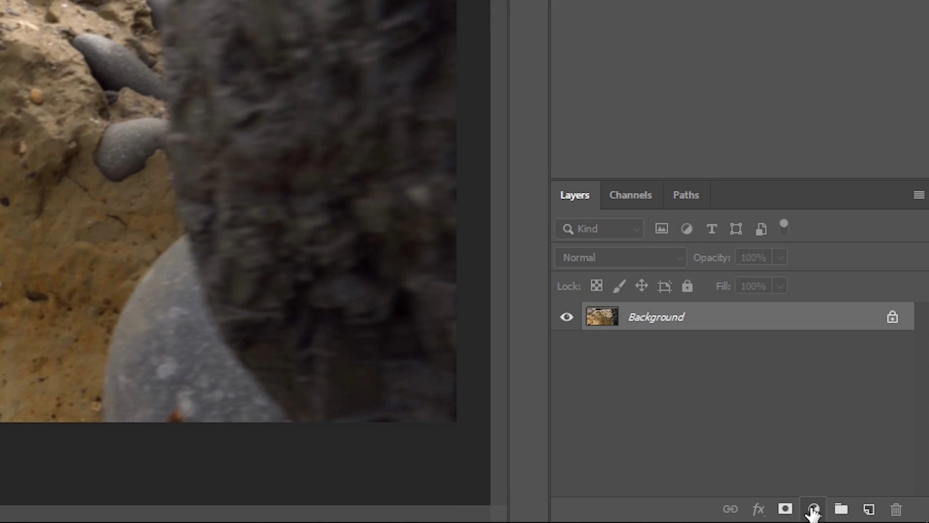
Add a Gradient Map adjustment layer above the Background of CorrectedShot.jpg and open its gradient for editing
{"action": "left_click", "coordinate": [814, 509]}
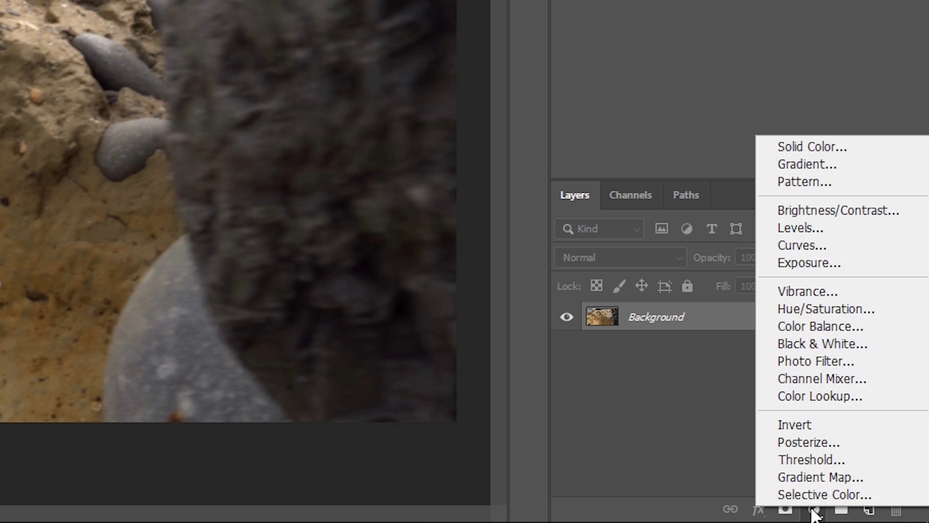
{"action": "left_click", "coordinate": [812, 476]}
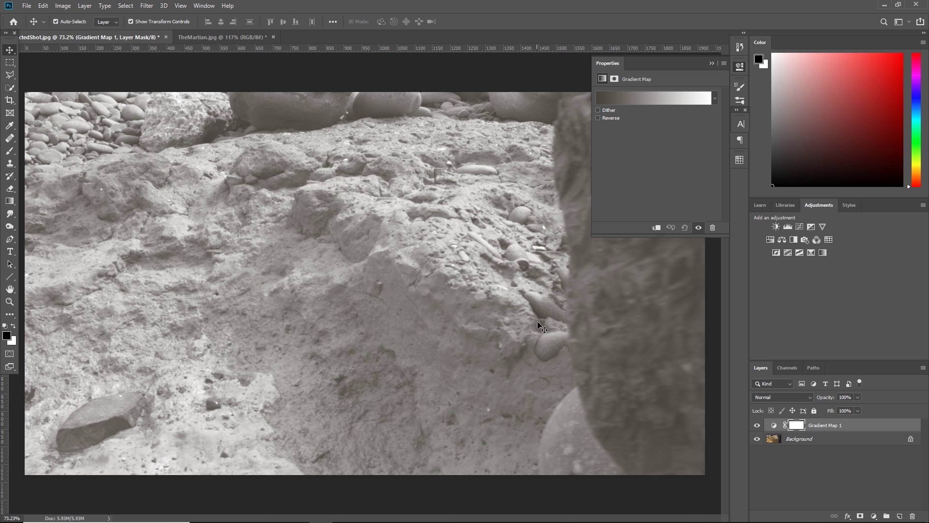
{"action": "left_click", "coordinate": [657, 97]}
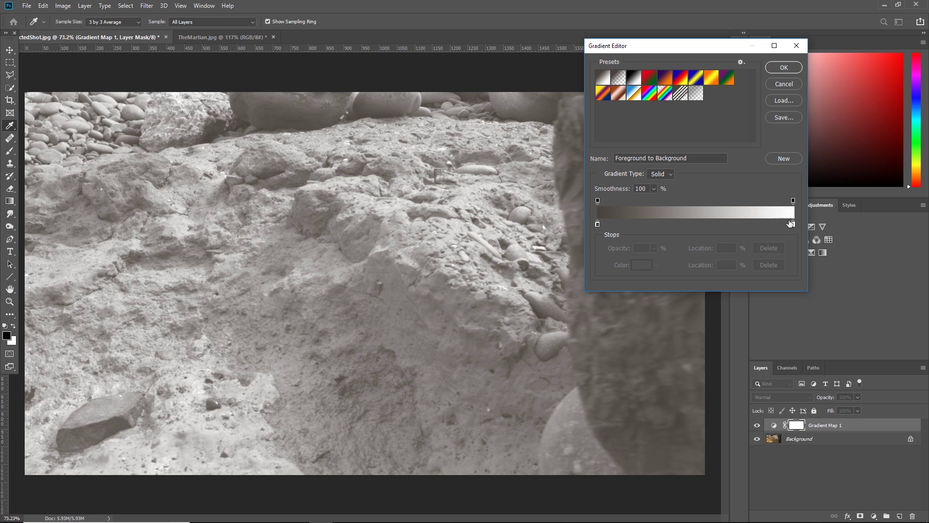
Change the gradient's dark-end color stop at 0% to pure blue, 0000ff
{"action": "left_click", "coordinate": [597, 225]}
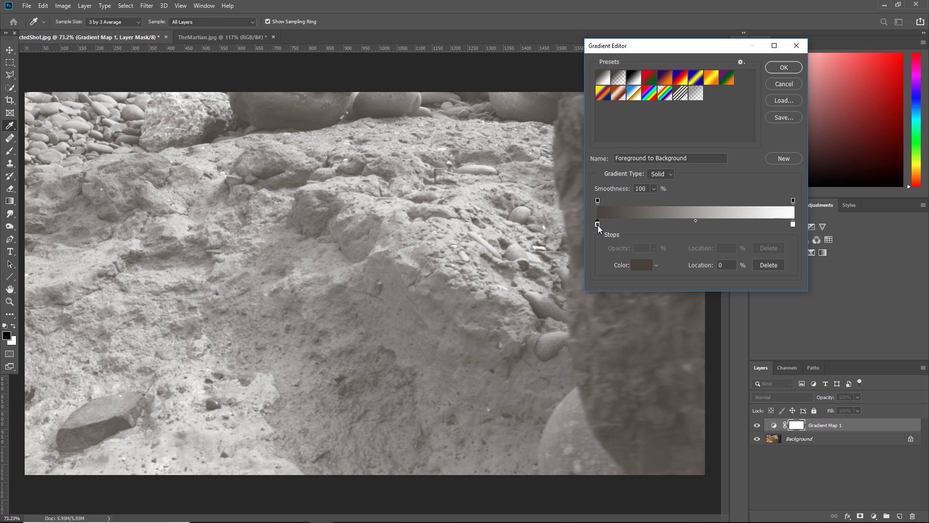
{"action": "left_click", "coordinate": [646, 268]}
{"action": "left_click_drag", "start_coordinate": [649, 250], "coordinate": [717, 158]}
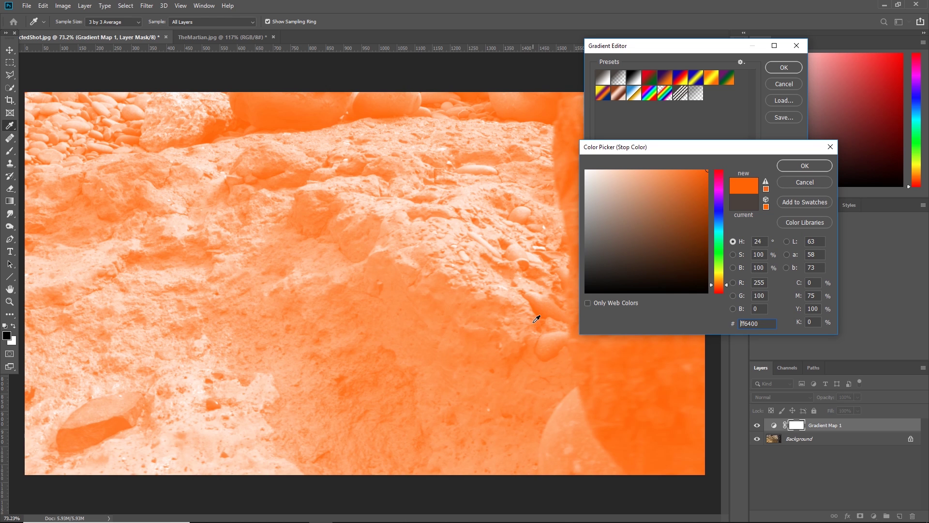
{"action": "left_click_drag", "start_coordinate": [721, 284], "coordinate": [721, 211]}
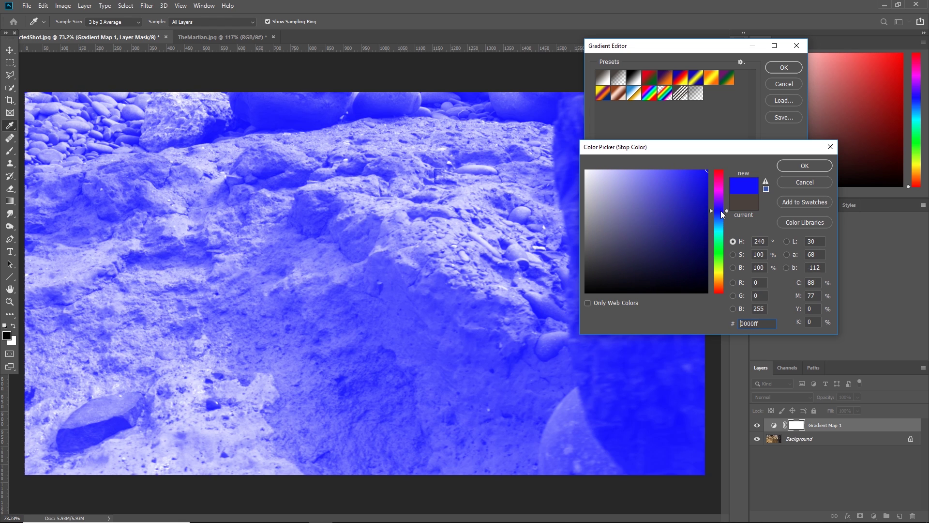
{"action": "left_click", "coordinate": [796, 166]}
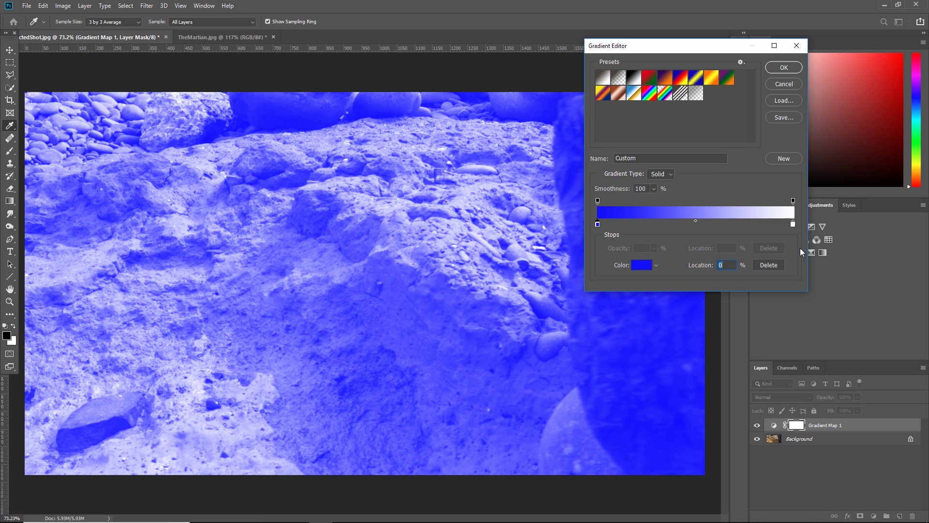
Change the gradient's light-end color stop at 100% to pure red, ff0000
{"action": "left_click", "coordinate": [791, 223]}
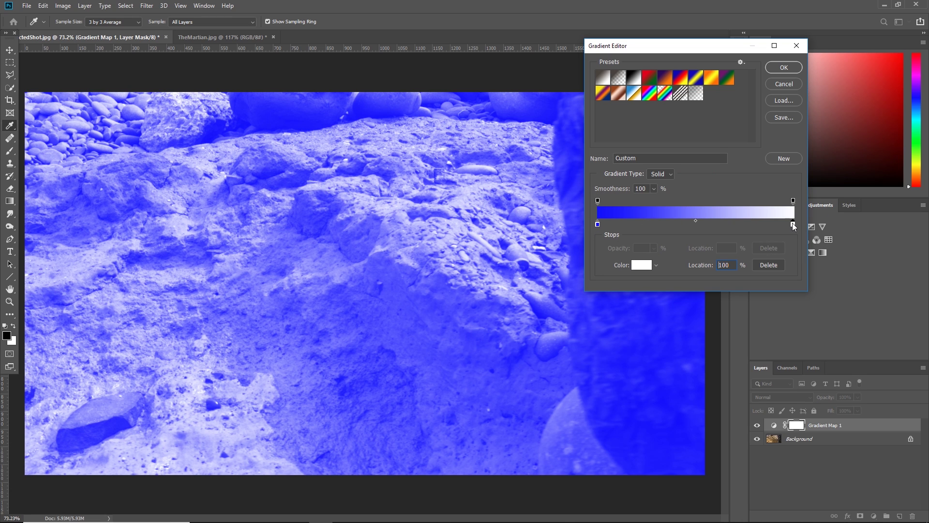
{"action": "left_click", "coordinate": [646, 267]}
{"action": "type", "text": "ff0000"}
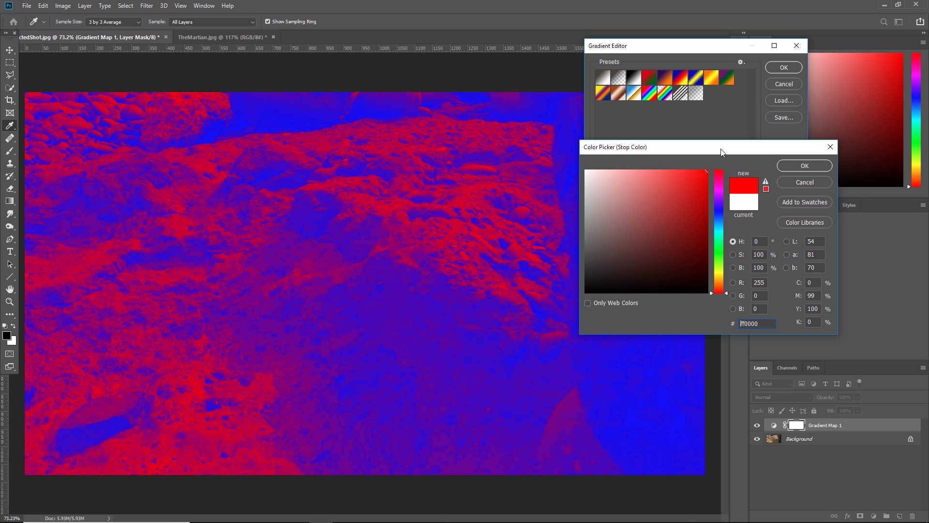
{"action": "key", "text": "Return"}
Add a green 00ff12 color stop between blue and red, move the red stop inward, and place the green one at 52%
{"action": "left_click", "coordinate": [718, 228]}
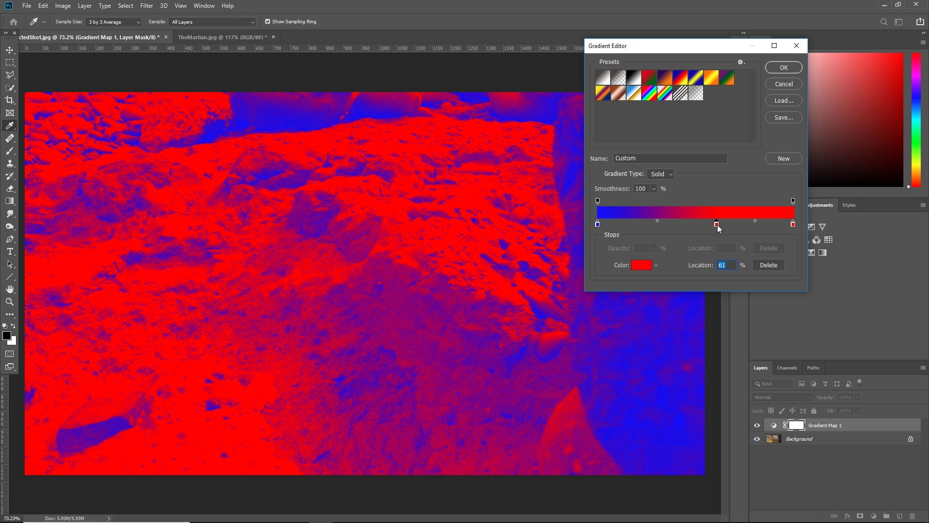
{"action": "left_click", "coordinate": [642, 265]}
{"action": "left_click_drag", "start_coordinate": [719, 276], "coordinate": [721, 250]}
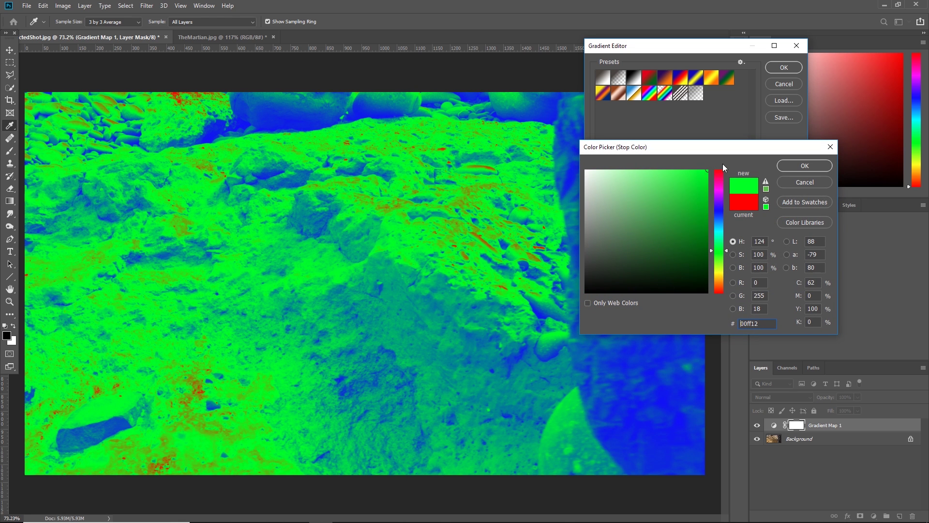
{"action": "left_click", "coordinate": [798, 166]}
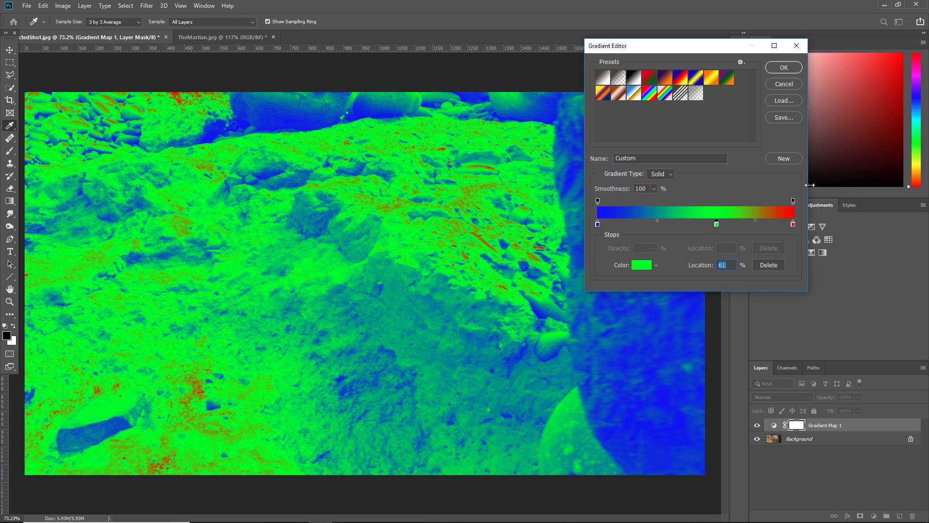
{"action": "left_click", "coordinate": [793, 224]}
{"action": "left_click_drag", "start_coordinate": [795, 229], "coordinate": [700, 224]}
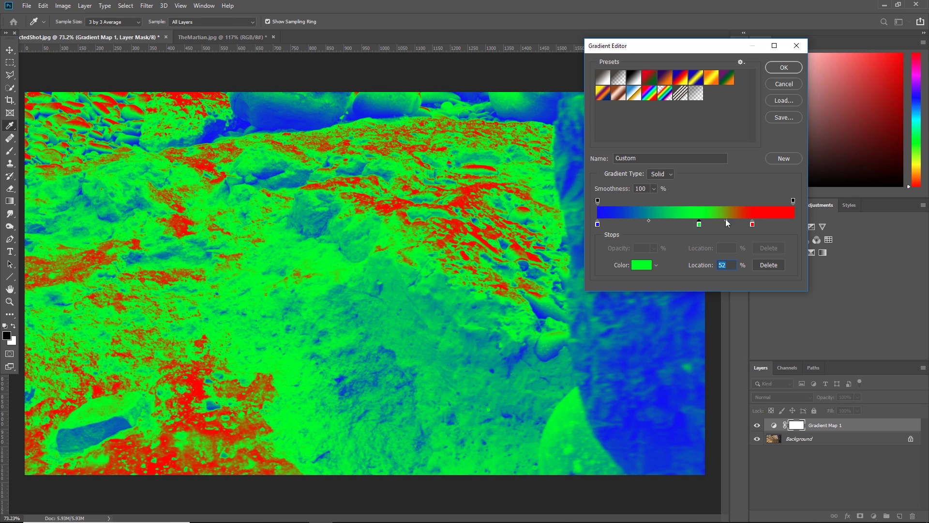
Apply the Black, White preset to the gradient map and accept the gradient
{"action": "left_click", "coordinate": [634, 76]}
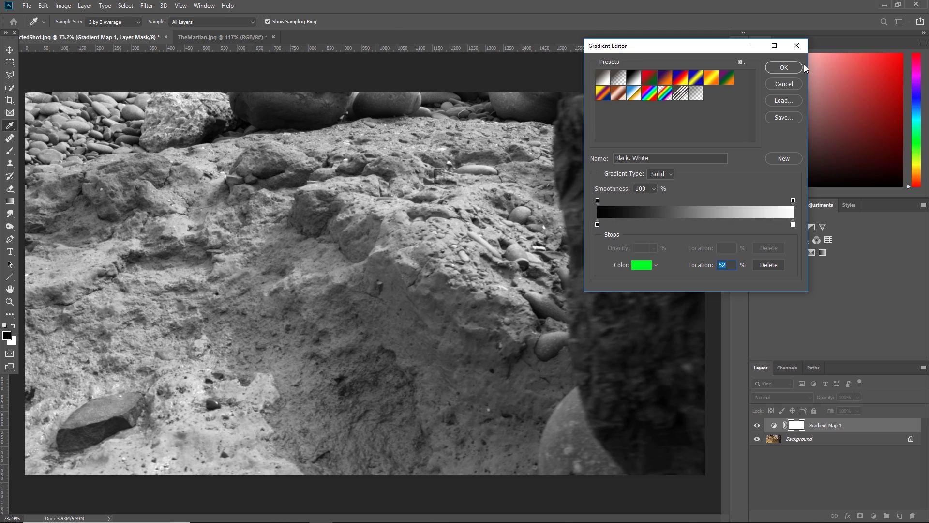
{"action": "left_click", "coordinate": [782, 67]}
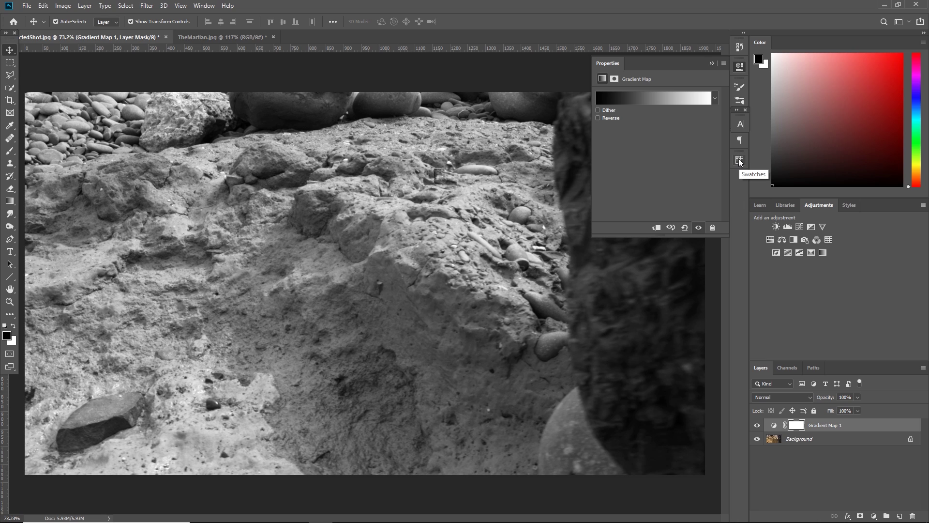
Undock Swatches and leave it expanded as a floating palette over the image
{"action": "left_click_drag", "start_coordinate": [743, 166], "coordinate": [488, 143]}
{"action": "left_click", "coordinate": [489, 145]}
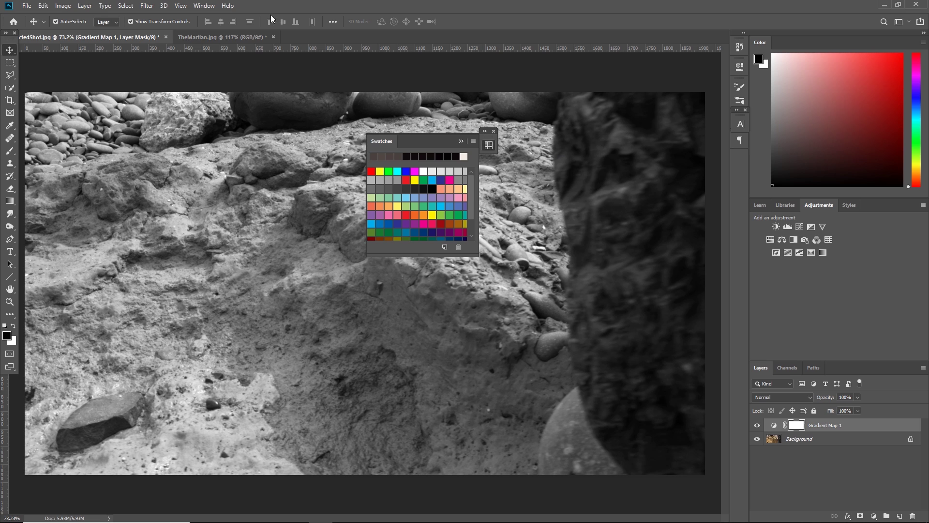
{"action": "left_click", "coordinate": [216, 6]}
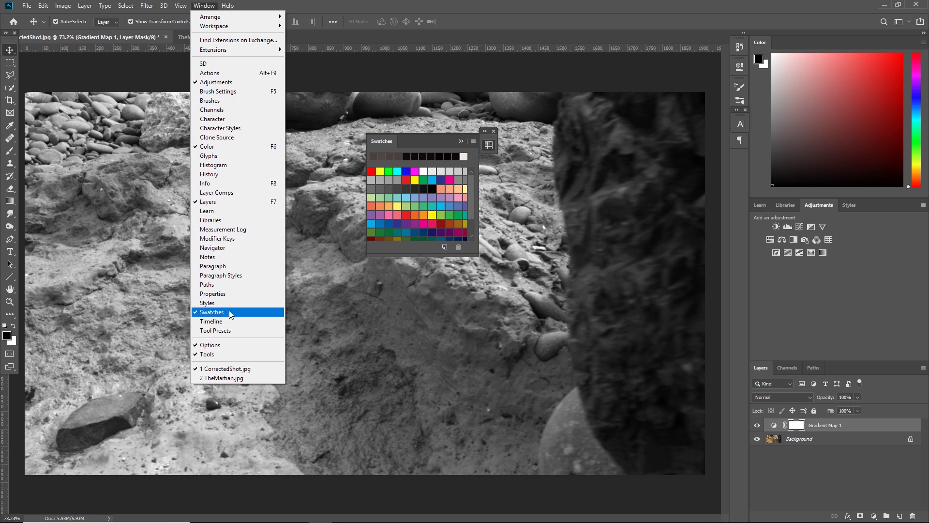
{"action": "left_click", "coordinate": [413, 152]}
{"action": "left_click_drag", "start_coordinate": [419, 140], "coordinate": [426, 134]}
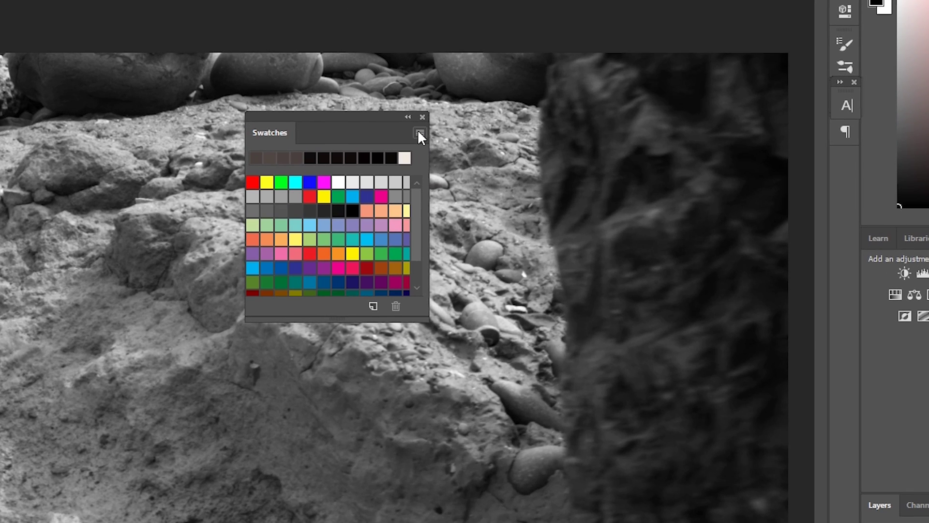
Replace the current swatches with the color table file TheMartian.act from the MovieColorMatch folder
{"action": "left_click", "coordinate": [423, 133]}
{"action": "left_click", "coordinate": [468, 175]}
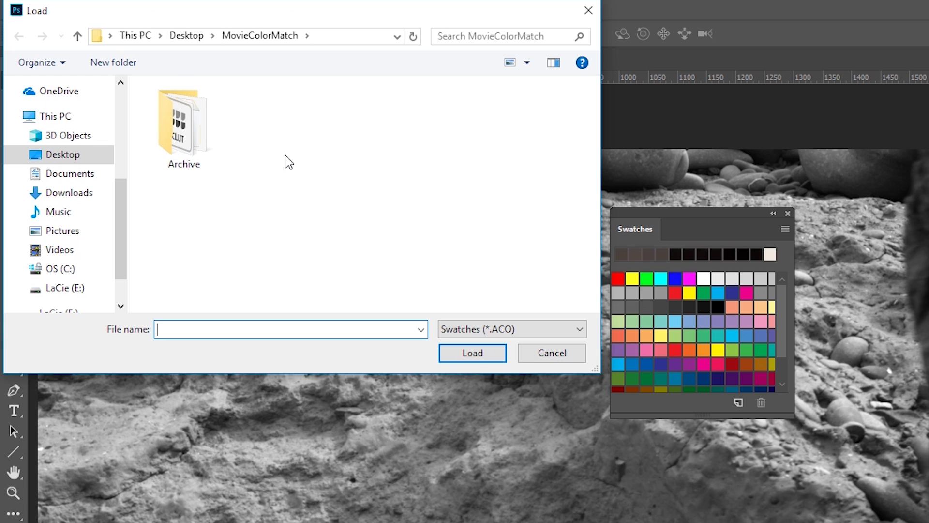
{"action": "left_click", "coordinate": [462, 334]}
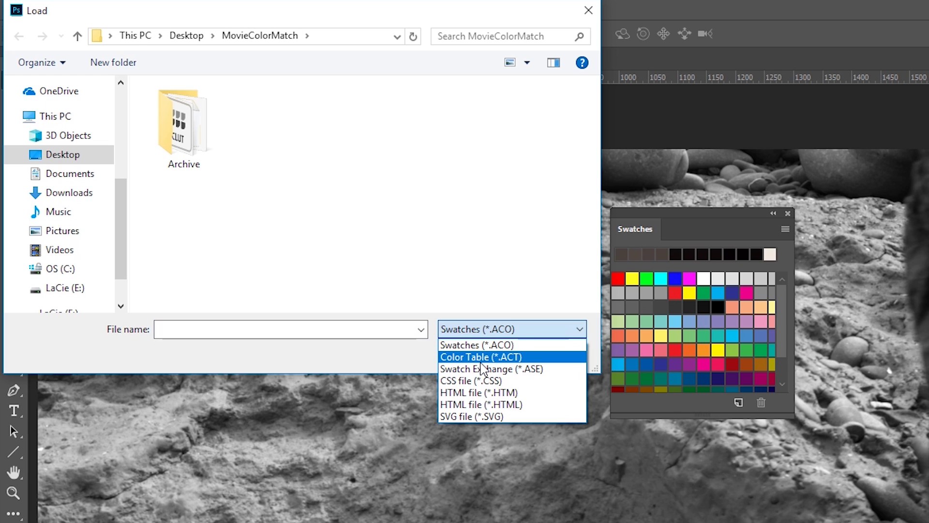
{"action": "left_click", "coordinate": [481, 360]}
{"action": "left_click", "coordinate": [304, 144]}
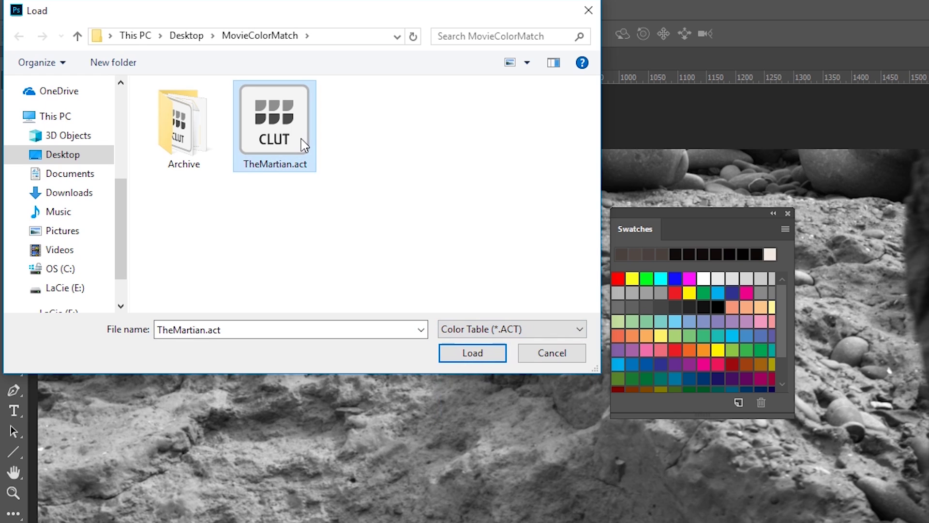
{"action": "left_click", "coordinate": [472, 353]}
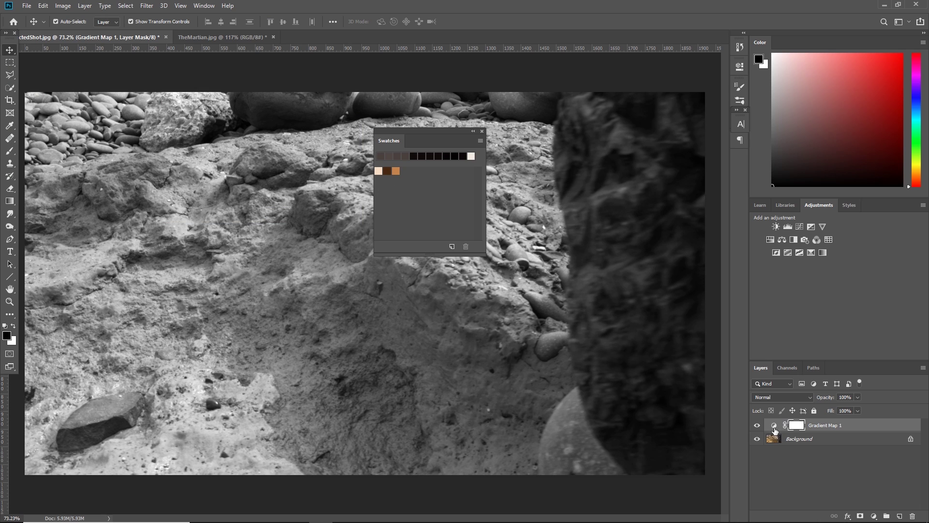
Recolor the gradient map's black color stop with the cream swatch f7dec6 and place it at 97%
{"action": "left_click", "coordinate": [774, 426]}
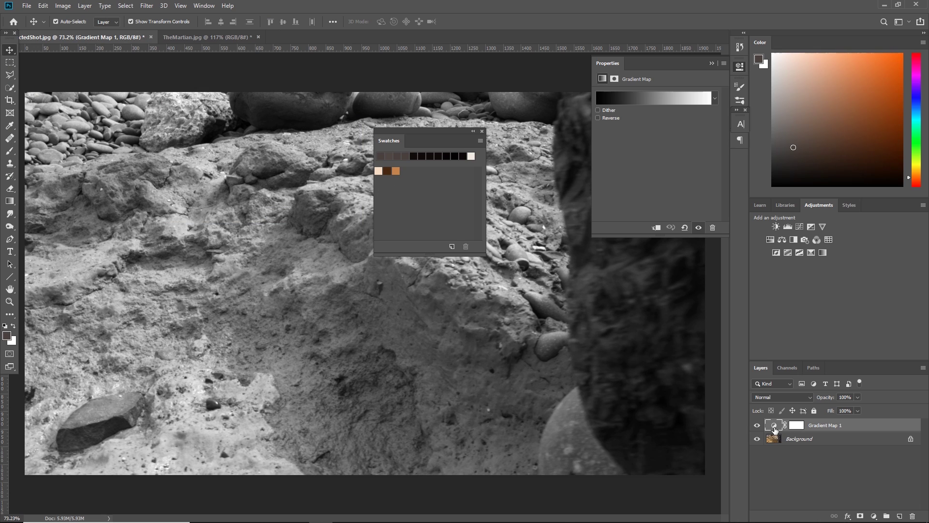
{"action": "left_click", "coordinate": [662, 101]}
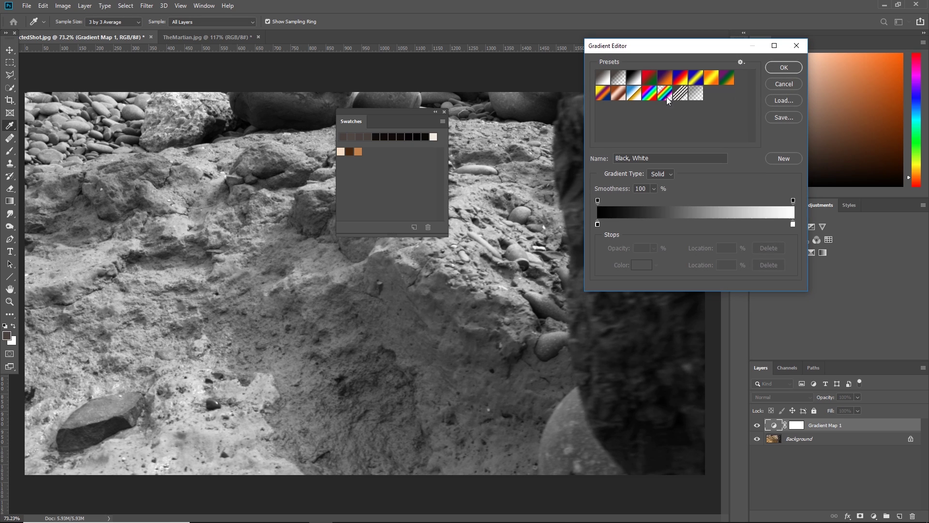
{"action": "left_click", "coordinate": [598, 224]}
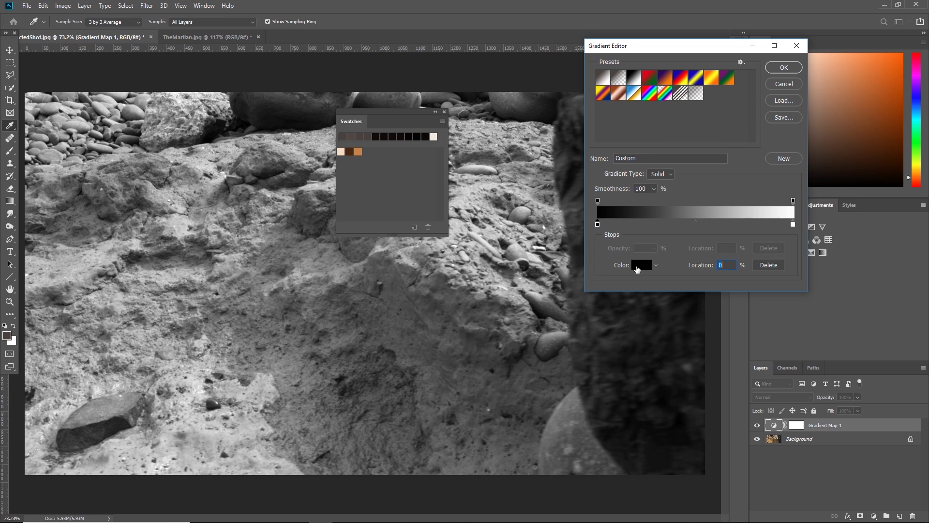
{"action": "left_click", "coordinate": [641, 265]}
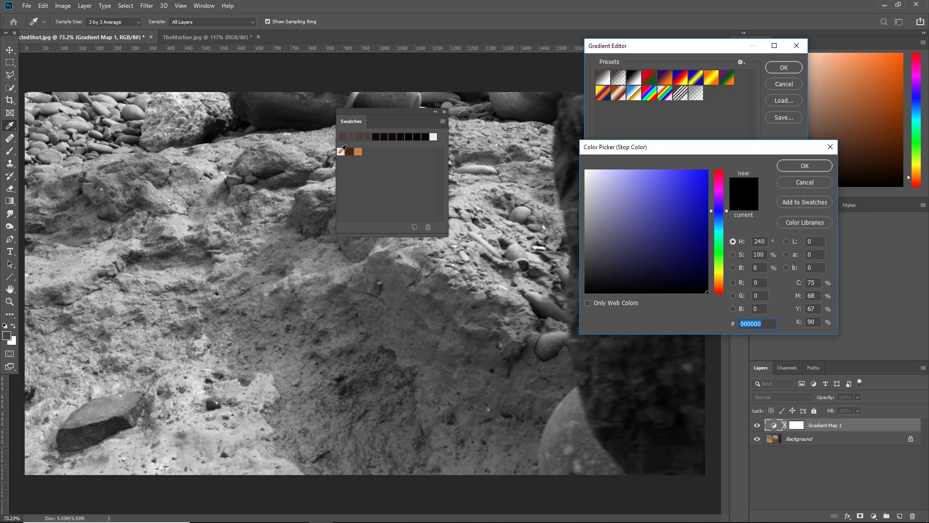
{"action": "left_click", "coordinate": [341, 152]}
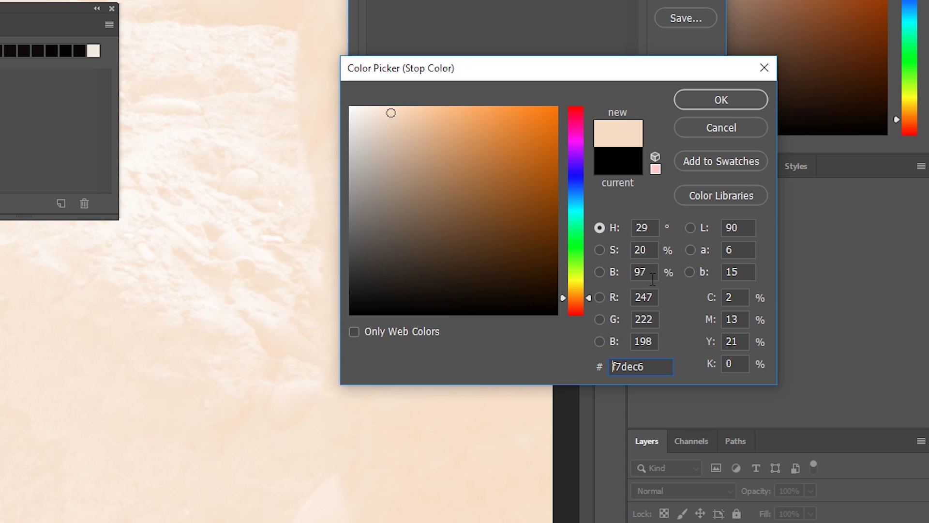
{"action": "left_click", "coordinate": [719, 98]}
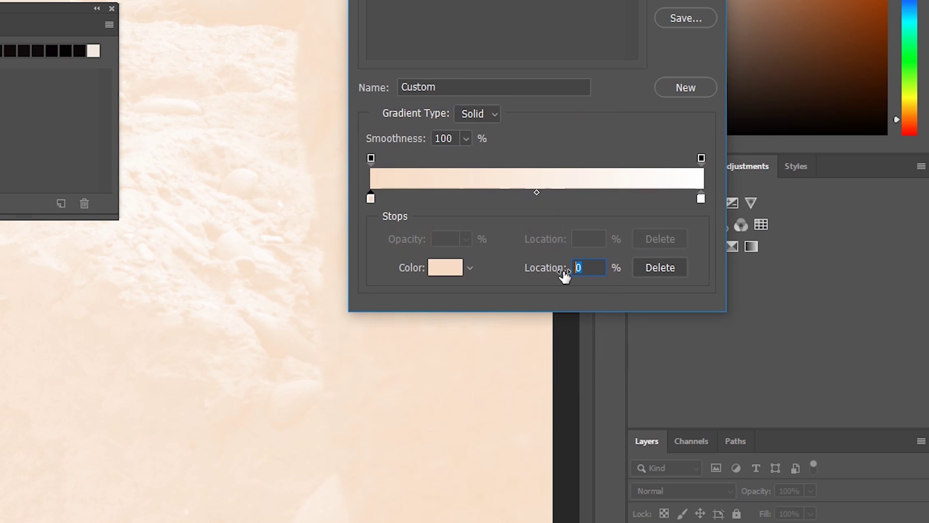
{"action": "type", "text": "97"}
{"action": "key", "text": "Tab"}
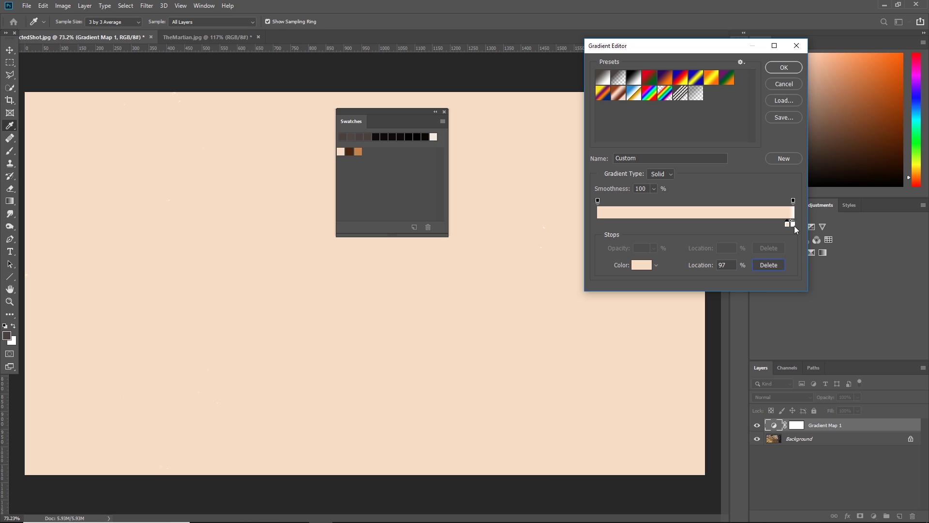
Recolor the gradient's white color stop with the dark brown swatch 4a2910 and set its location to 29%
{"action": "left_click", "coordinate": [701, 199]}
{"action": "left_click", "coordinate": [644, 265]}
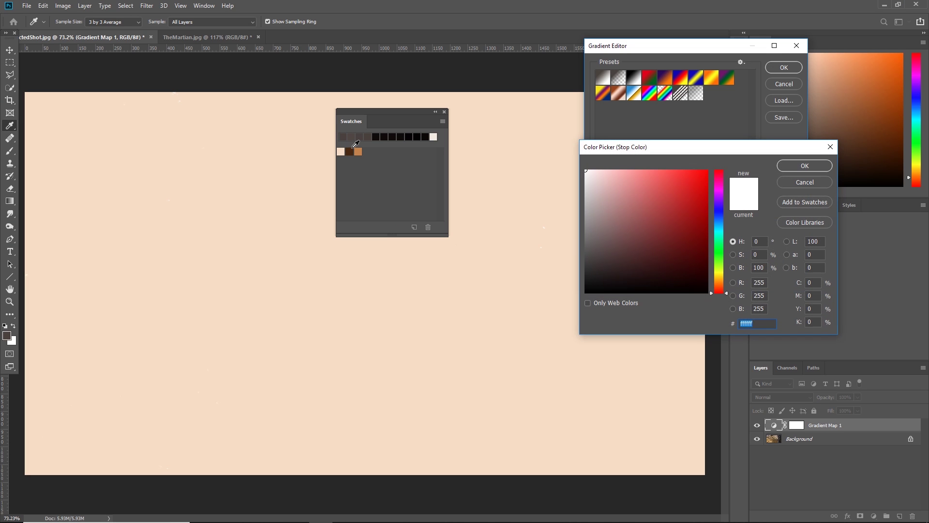
{"action": "left_click", "coordinate": [353, 147]}
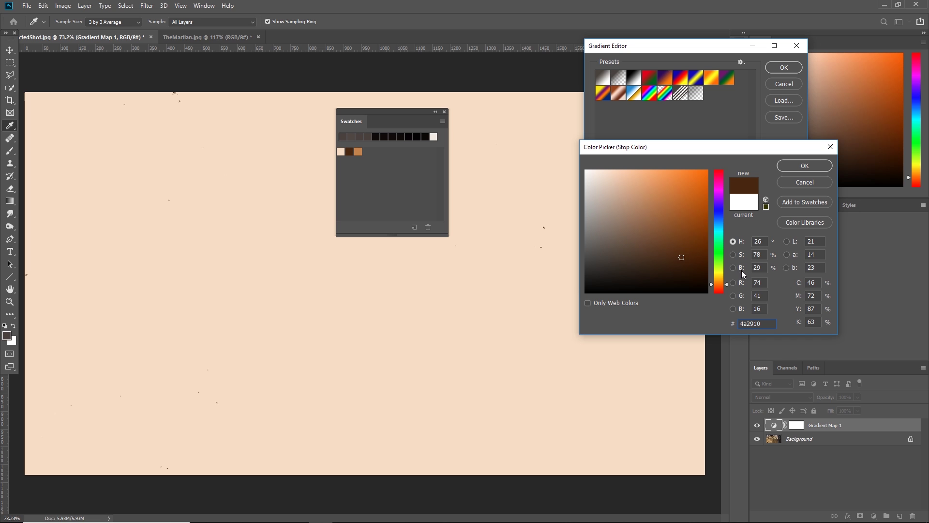
{"action": "left_click", "coordinate": [792, 166]}
{"action": "double_click", "coordinate": [725, 264]}
{"action": "type", "text": "25"}
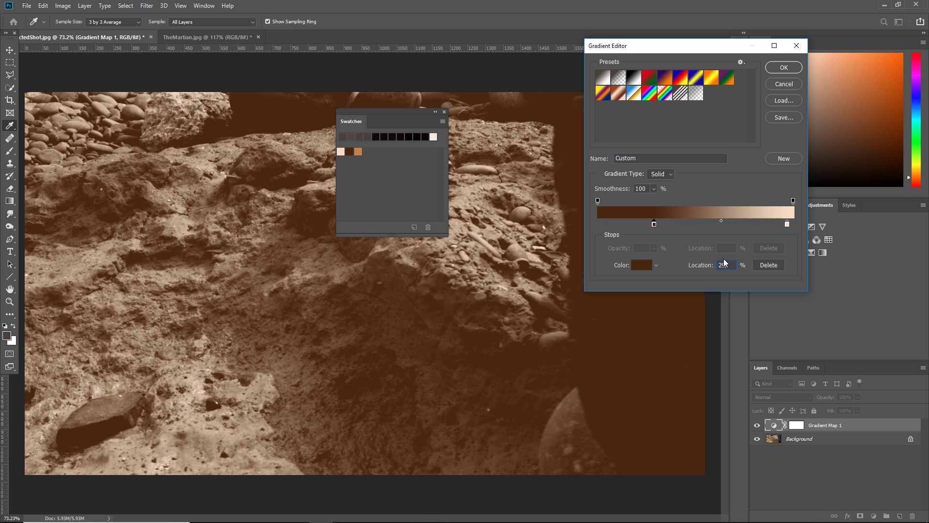
{"action": "key", "text": "Tab"}
Add a third color stop using the orange-brown swatch c6844a and set the Gradient Map 1 layer's blend mode to Color
{"action": "left_click", "coordinate": [705, 225]}
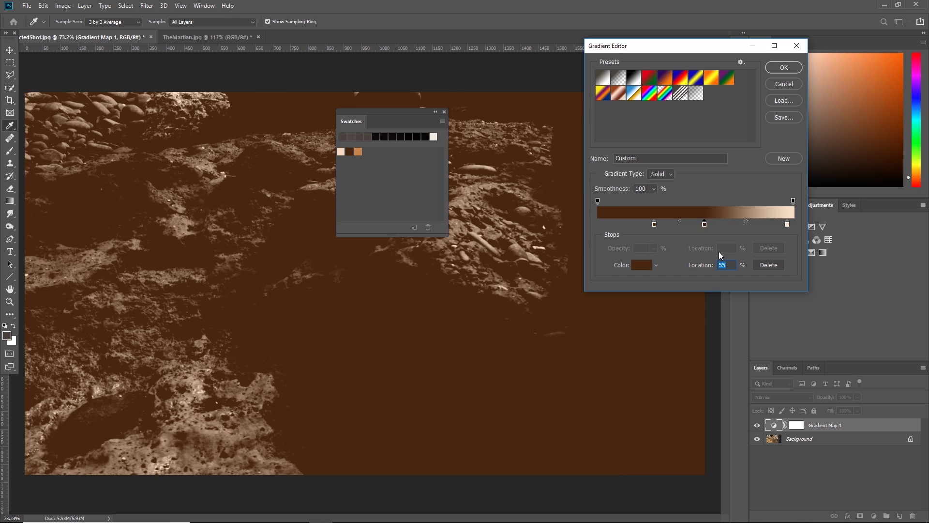
{"action": "left_click", "coordinate": [638, 265]}
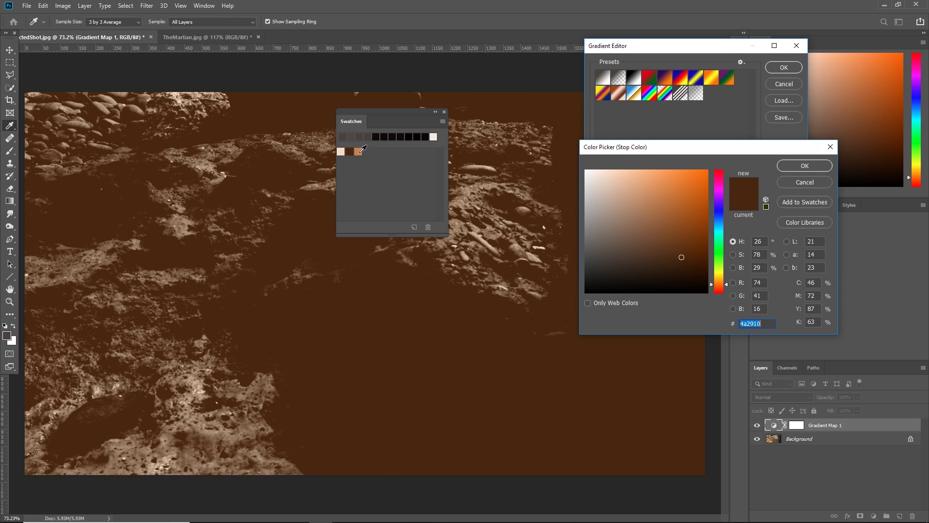
{"action": "left_click", "coordinate": [358, 151]}
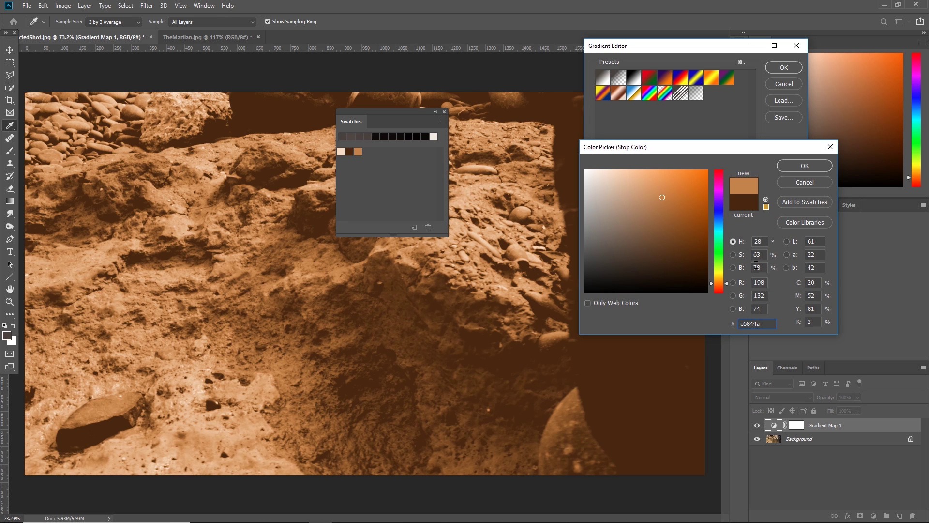
{"action": "left_click", "coordinate": [804, 166]}
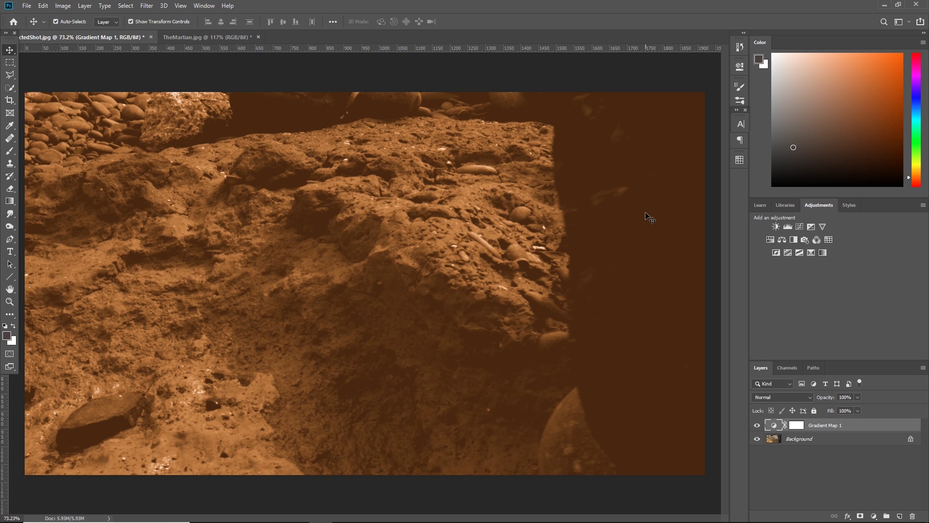
{"action": "left_click", "coordinate": [786, 398]}
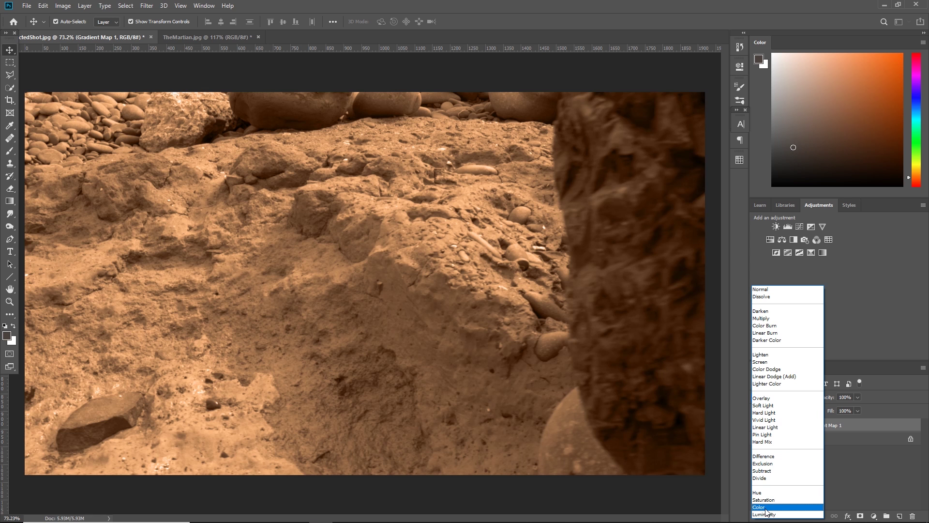
{"action": "left_click", "coordinate": [766, 507]}
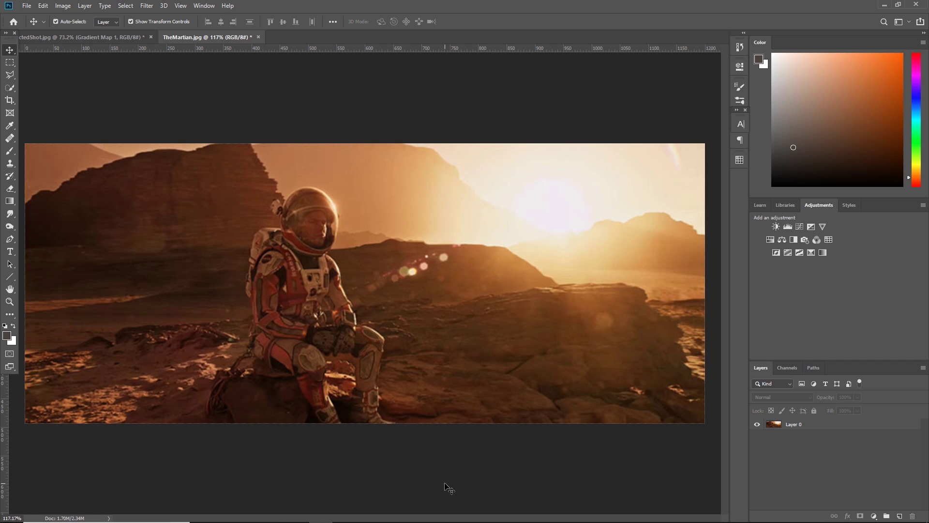
Add a new layer in TheMartian.jpg and brush a stroke over the cliff in an orange sampled from the sunlit ground
{"action": "left_click", "coordinate": [900, 514]}
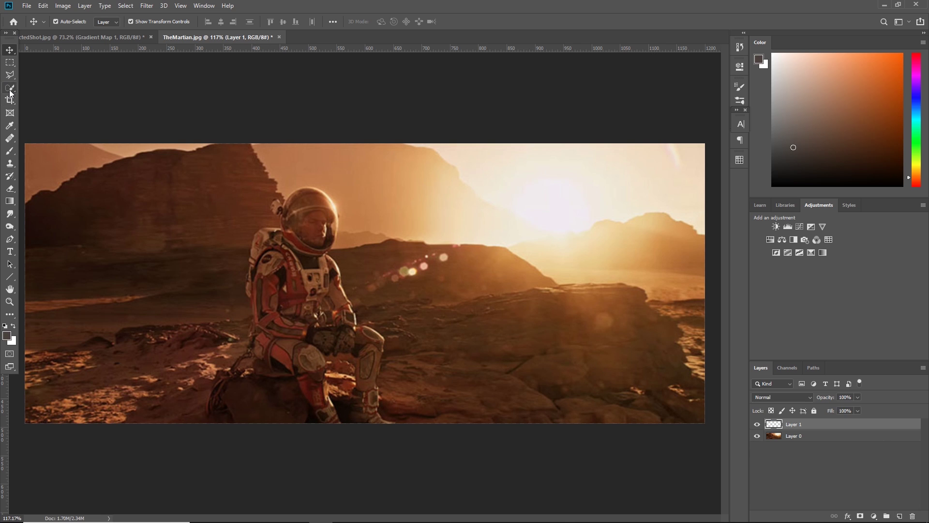
{"action": "left_click", "coordinate": [10, 152]}
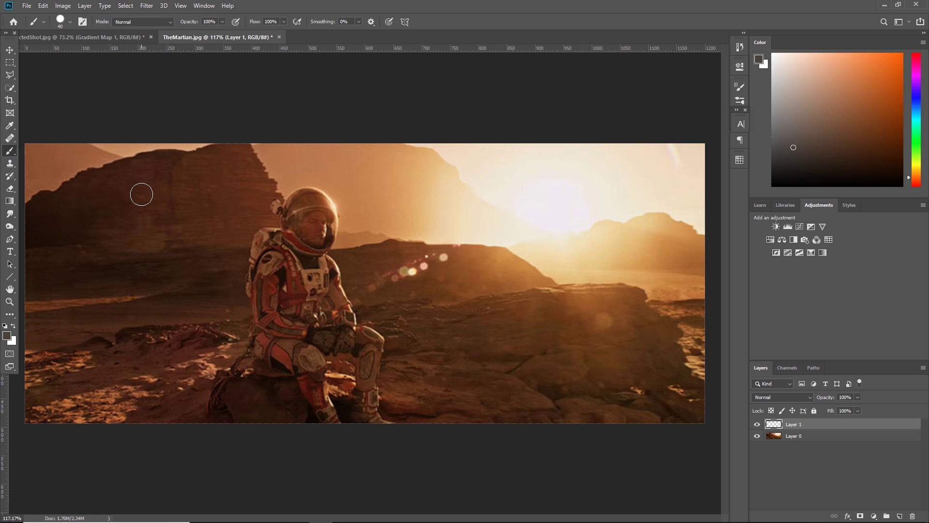
{"action": "key", "text": "i"}
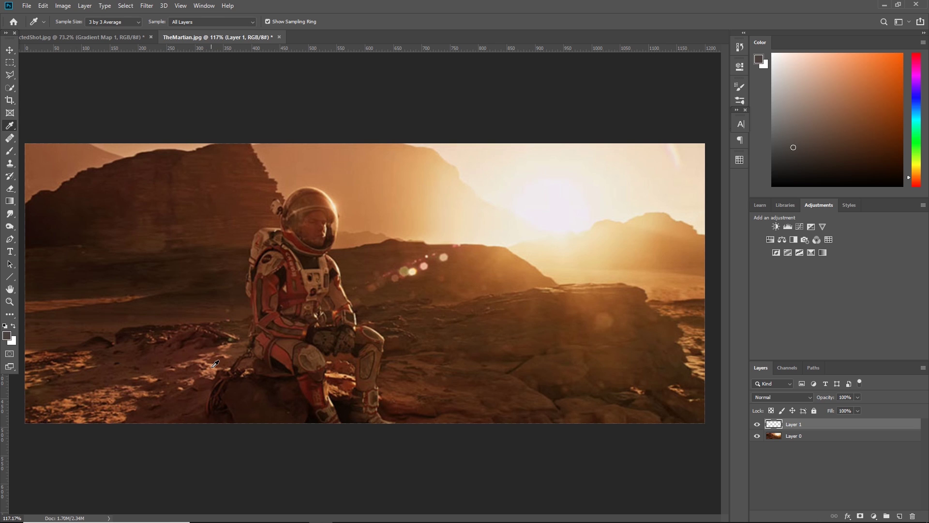
{"action": "left_click_drag", "start_coordinate": [215, 363], "coordinate": [211, 360]}
{"action": "left_click_drag", "start_coordinate": [83, 416], "coordinate": [82, 416]}
{"action": "key", "text": "b"}
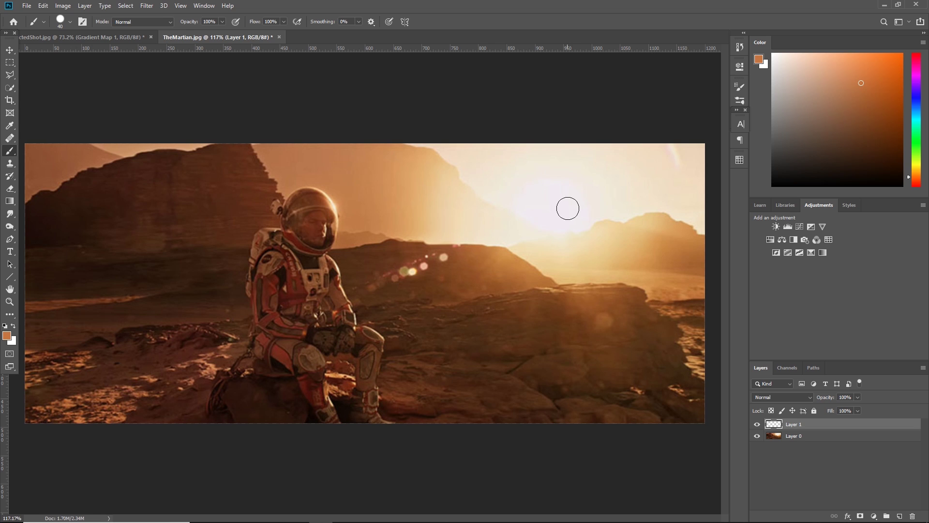
{"action": "mouse_move", "coordinate": [41, 193]}
{"action": "left_mouse_down"}
{"action": "mouse_move", "coordinate": [121, 207]}
{"action": "mouse_move", "coordinate": [97, 195]}
{"action": "mouse_move", "coordinate": [98, 206]}
{"action": "left_mouse_up"}
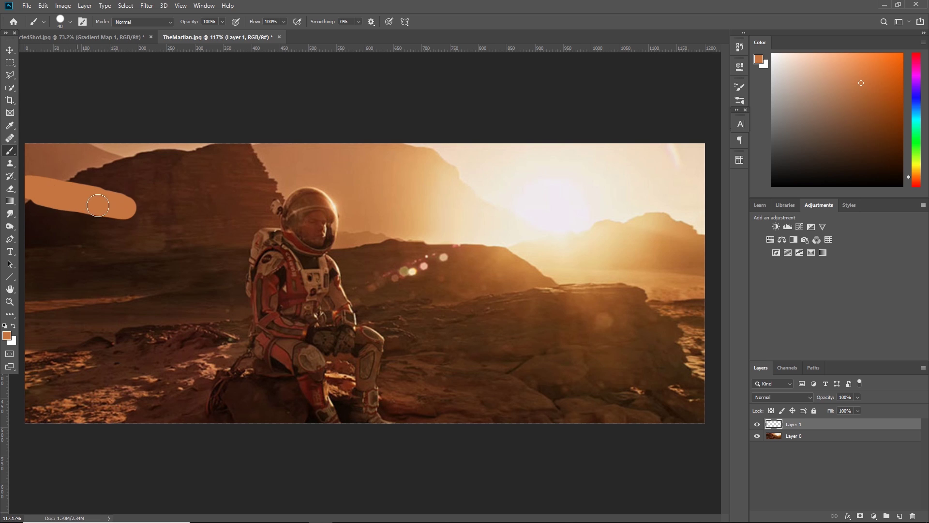
Sample a near-black tone from the shadows beside the astronaut's legs and brush a second stroke below the orange one
{"action": "key", "text": "i"}
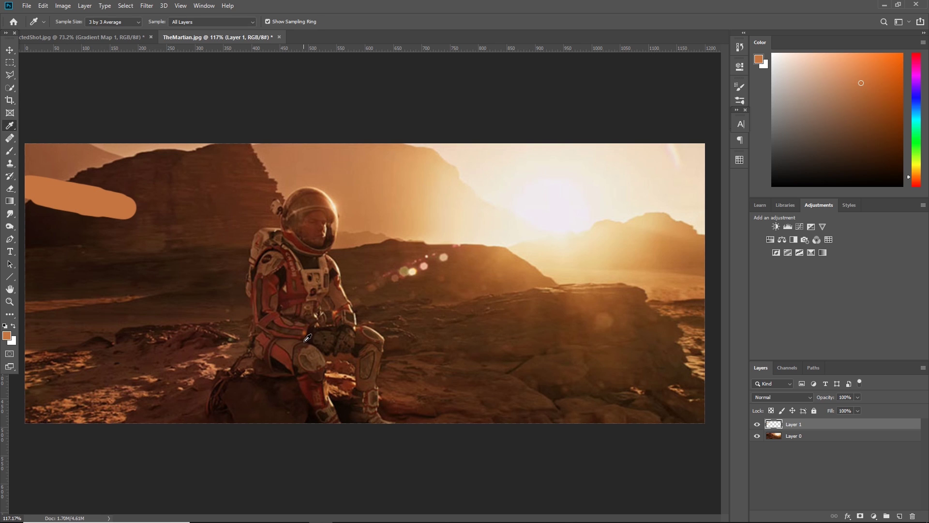
{"action": "left_click", "coordinate": [346, 398]}
{"action": "key", "text": "b"}
{"action": "mouse_move", "coordinate": [29, 262]}
{"action": "left_mouse_down"}
{"action": "mouse_move", "coordinate": [138, 265]}
{"action": "mouse_move", "coordinate": [28, 253]}
{"action": "mouse_move", "coordinate": [121, 275]}
{"action": "left_mouse_up"}
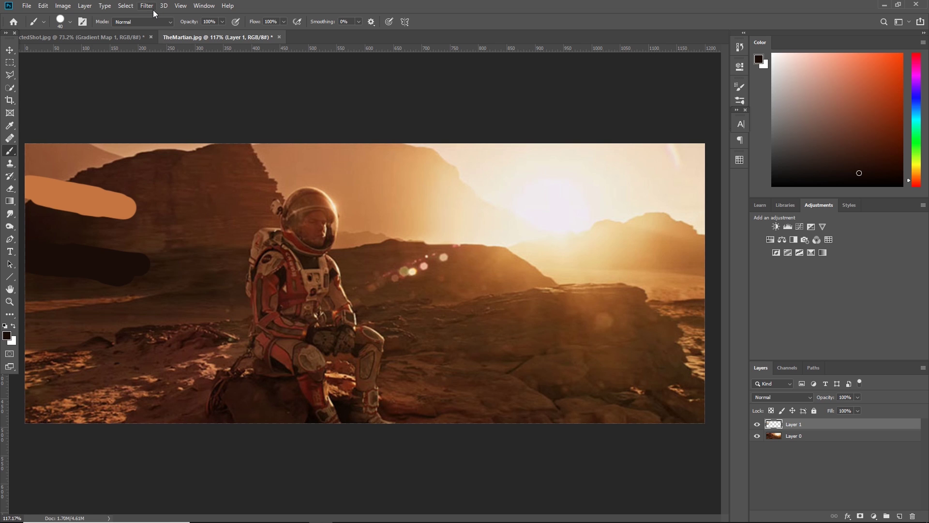
Select the still's midtones with Color Range at fuzziness 0 and range 93 to 163, and make Layer 0 active
{"action": "left_click", "coordinate": [125, 7]}
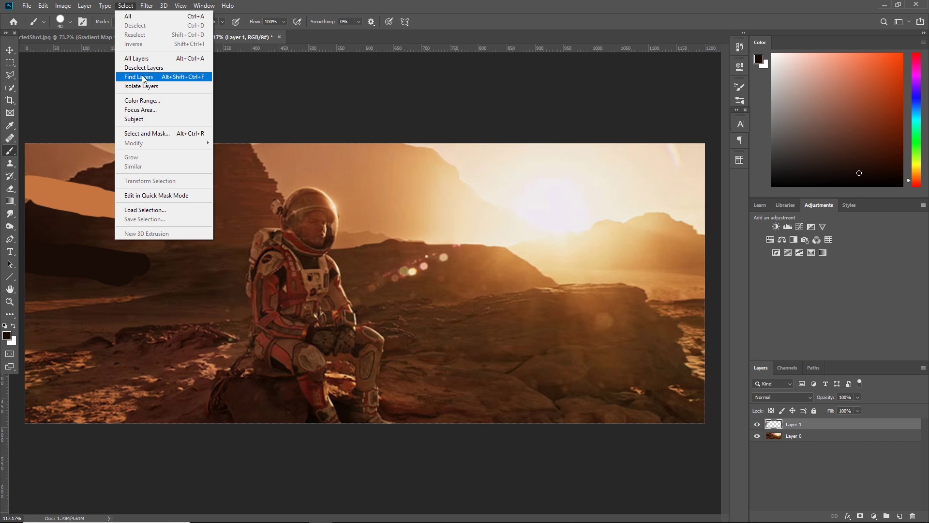
{"action": "left_click", "coordinate": [148, 100]}
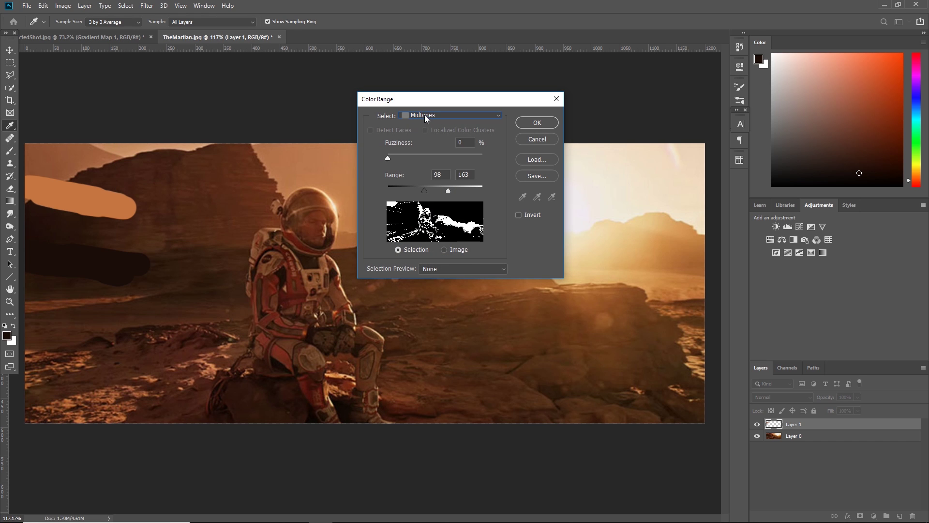
{"action": "left_click", "coordinate": [424, 118]}
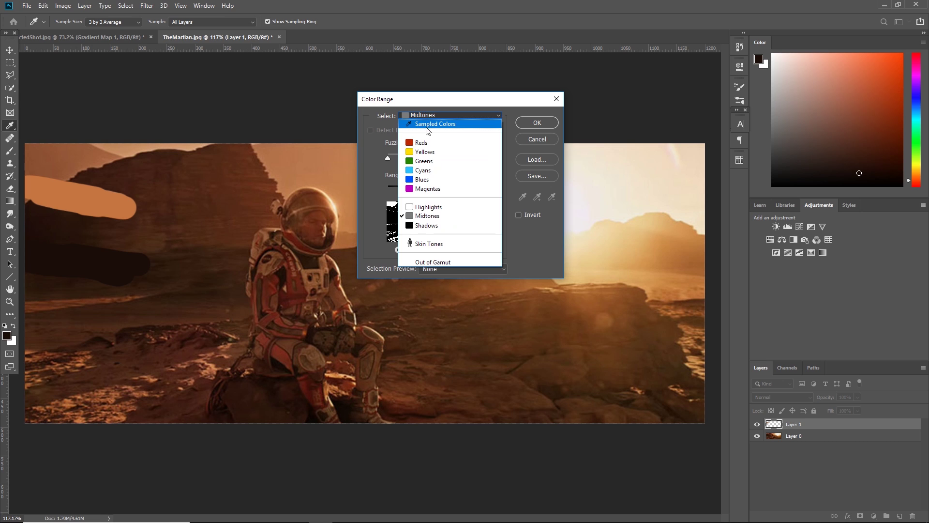
{"action": "left_click", "coordinate": [426, 125]}
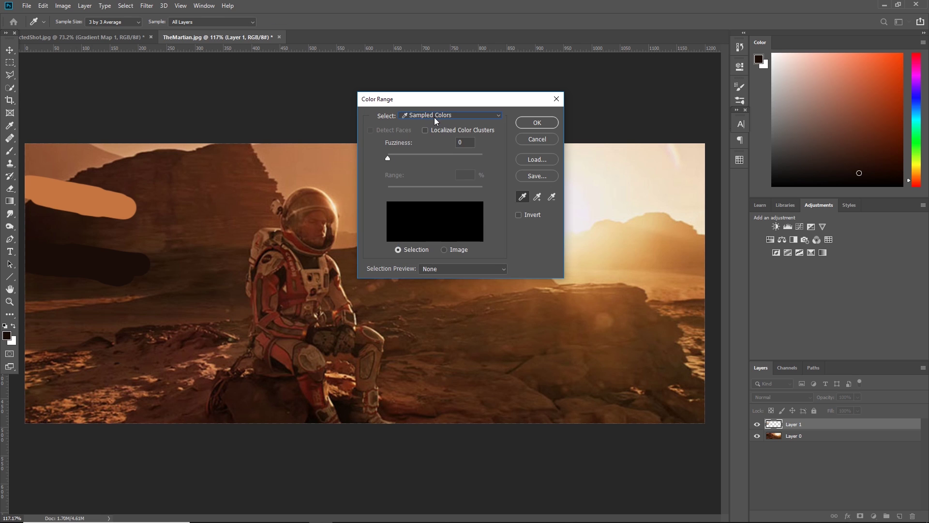
{"action": "left_click", "coordinate": [434, 117]}
{"action": "left_click", "coordinate": [434, 216]}
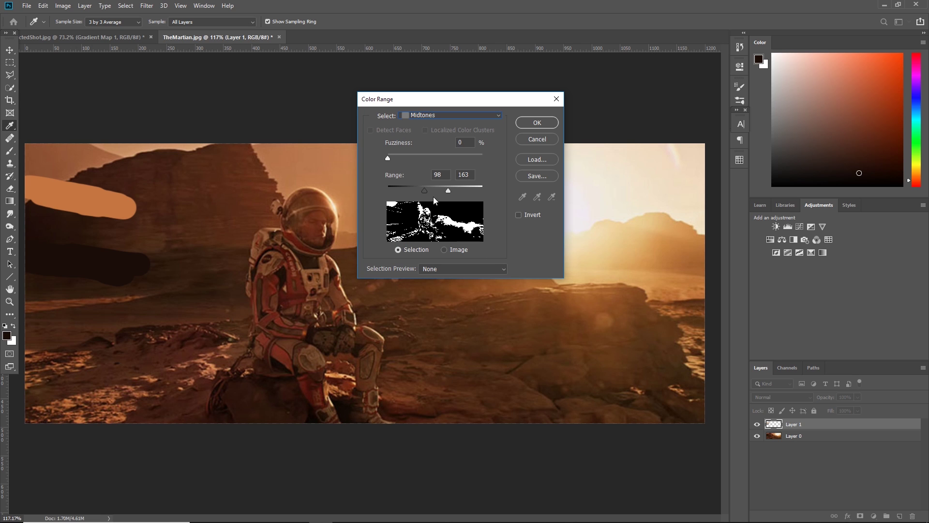
{"action": "left_click_drag", "start_coordinate": [390, 160], "coordinate": [422, 162]}
{"action": "type", "text": "0"}
{"action": "left_click", "coordinate": [423, 191]}
{"action": "left_click", "coordinate": [537, 123]}
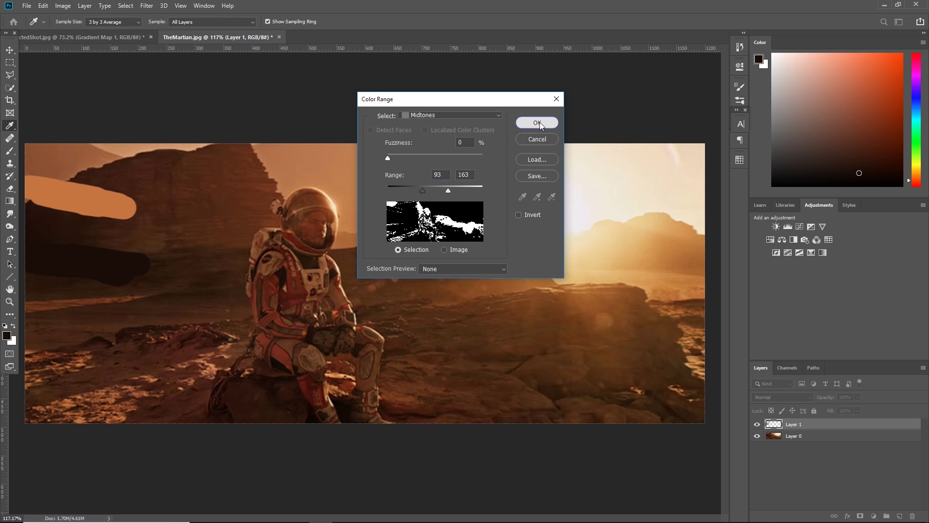
{"action": "key", "text": "b"}
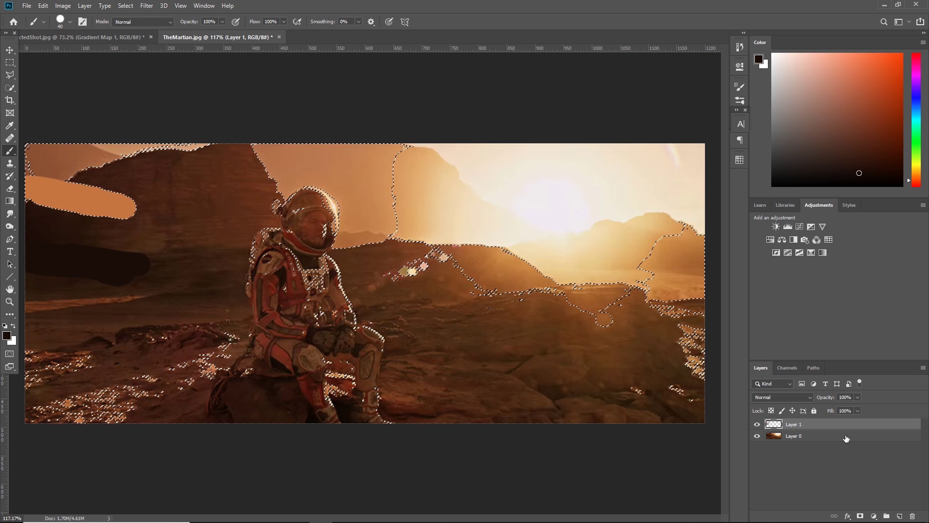
{"action": "left_click", "coordinate": [788, 437]}
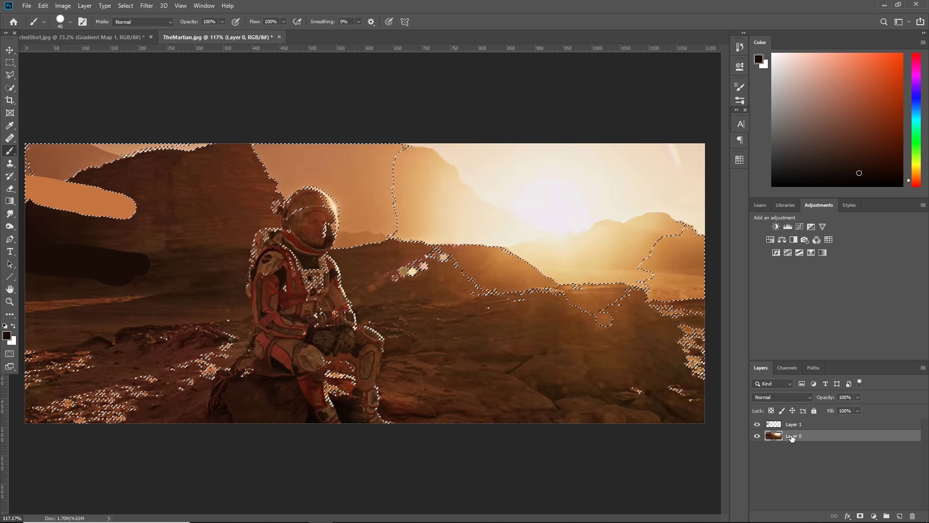
Copy the selected midtones of Layer 0 to a new layer, hide Layer 0, and apply the Average blur to the copy
{"action": "key", "text": "ctrl+j"}
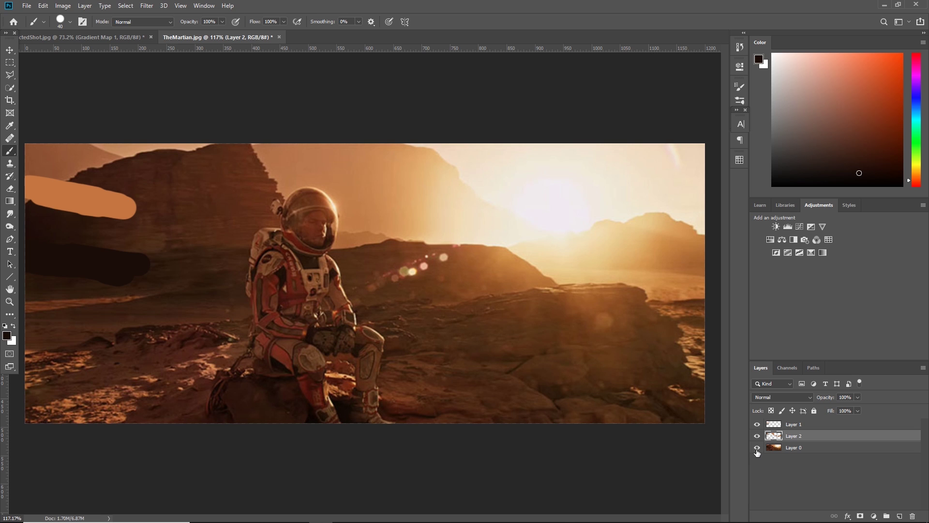
{"action": "left_click", "coordinate": [757, 449]}
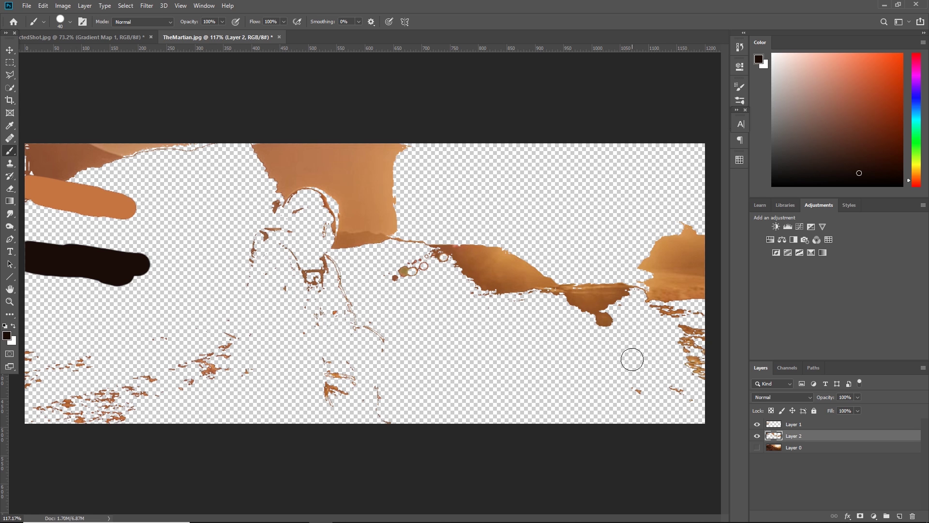
{"action": "left_click", "coordinate": [146, 6]}
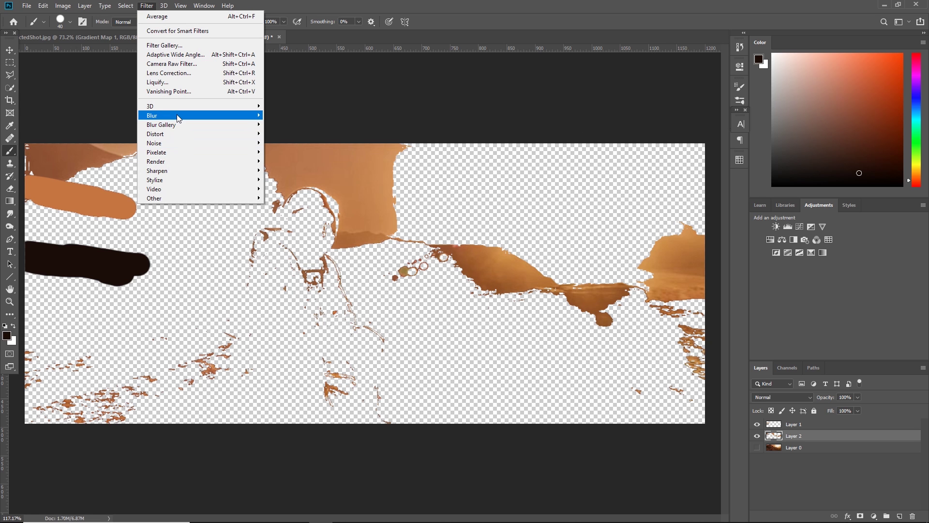
{"action": "mouse_move", "coordinate": [178, 118]}
{"action": "left_click", "coordinate": [278, 117]}
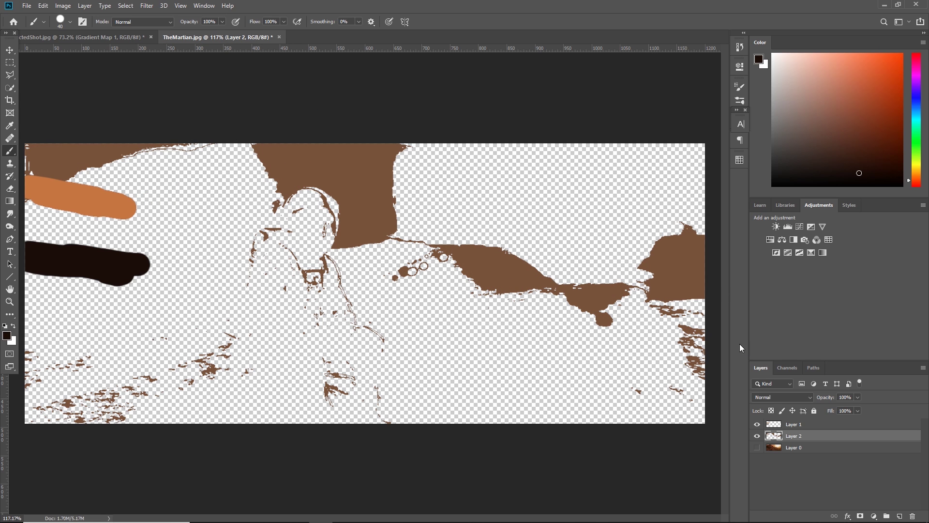
Sample the averaged brown and brush a stroke of it on Layer 1 between the orange and near-black strokes
{"action": "key", "text": "i"}
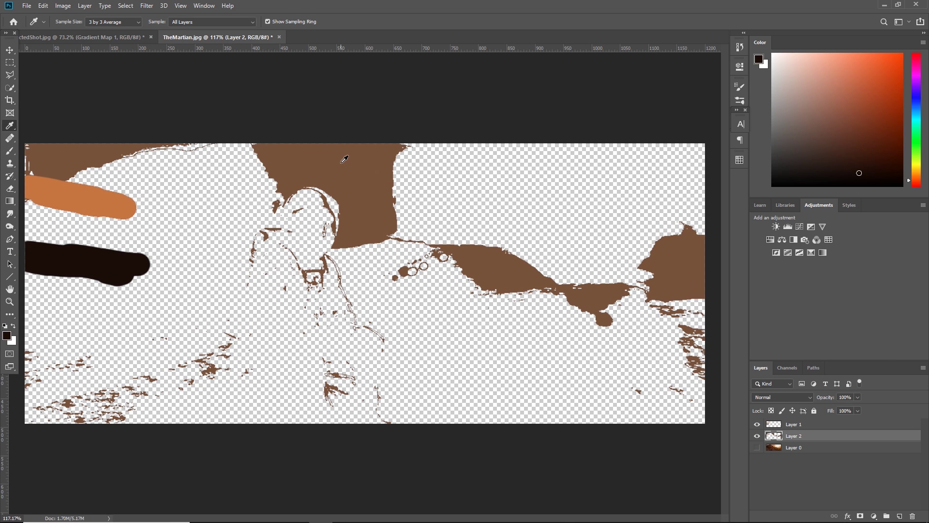
{"action": "left_click", "coordinate": [344, 159]}
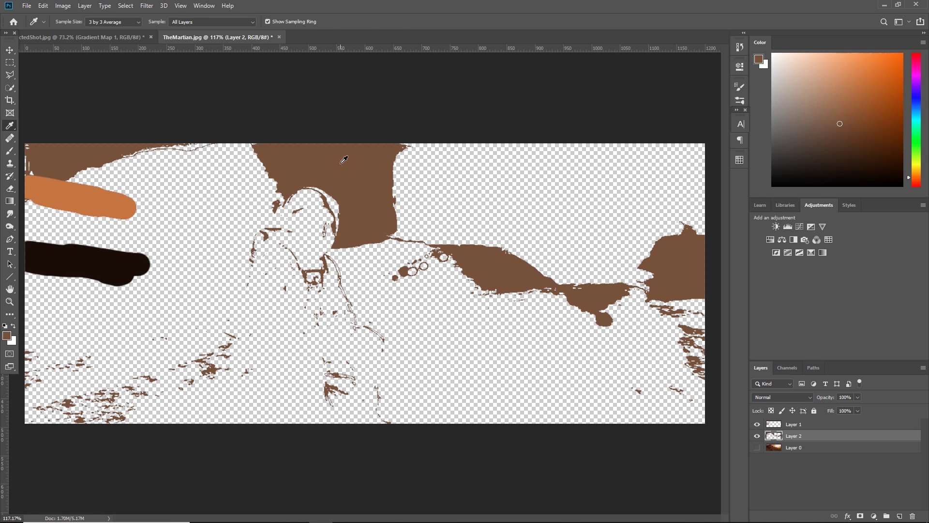
{"action": "key", "text": "b"}
{"action": "left_click", "coordinate": [807, 426]}
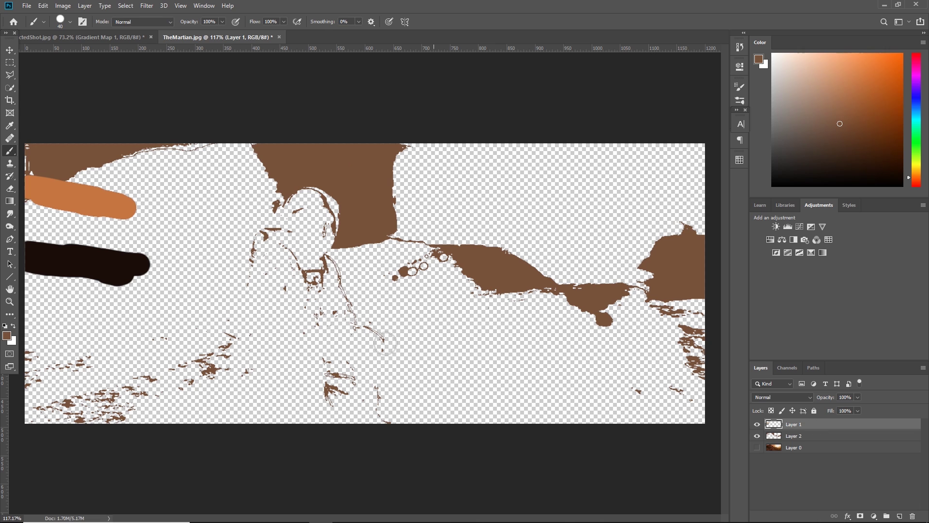
{"action": "mouse_move", "coordinate": [23, 222]}
{"action": "left_mouse_down"}
{"action": "mouse_move", "coordinate": [133, 242]}
{"action": "mouse_move", "coordinate": [29, 230]}
{"action": "mouse_move", "coordinate": [24, 217]}
{"action": "mouse_move", "coordinate": [99, 227]}
{"action": "mouse_move", "coordinate": [75, 208]}
{"action": "mouse_move", "coordinate": [57, 222]}
{"action": "left_mouse_up"}
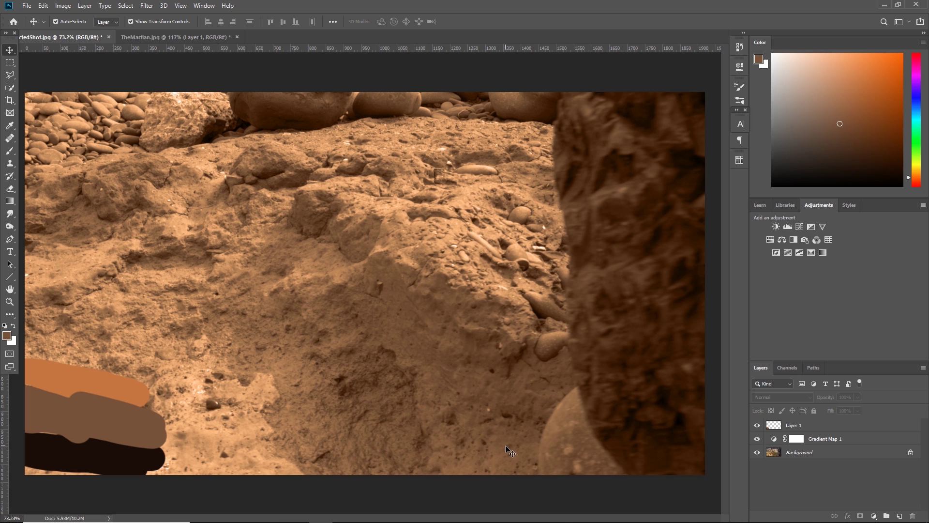
Add a Curves adjustment layer above Gradient Map 1 in the CorrectedShot.jpg document
{"action": "left_click", "coordinate": [837, 442]}
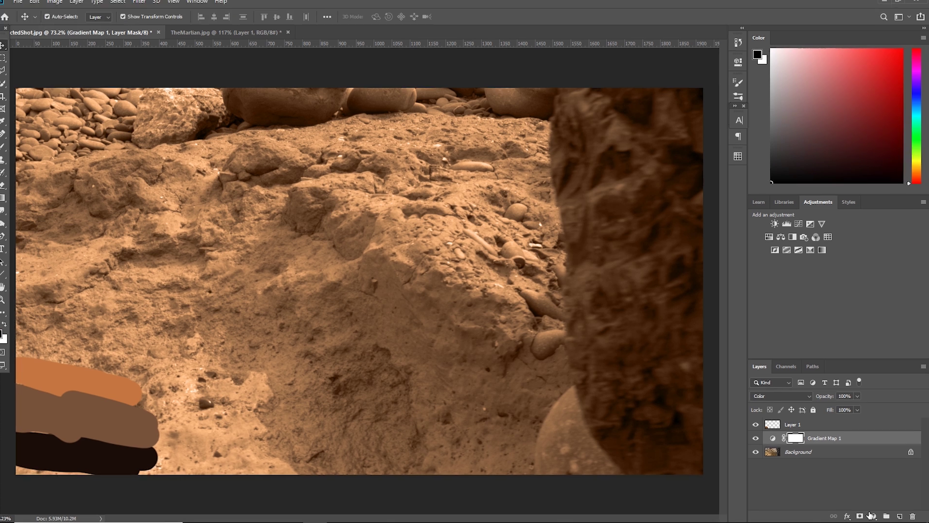
{"action": "left_click", "coordinate": [874, 516]}
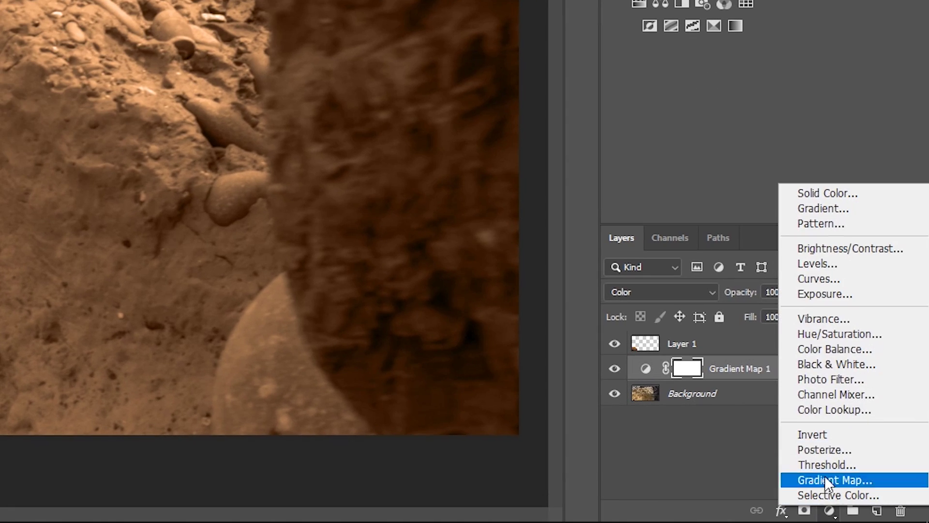
{"action": "left_click", "coordinate": [828, 280]}
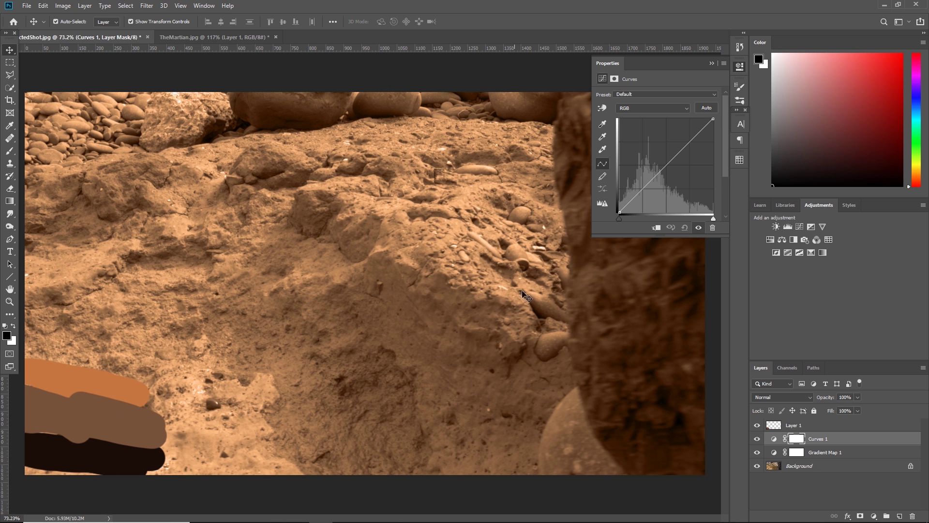
Set the Curves target highlight color to the orange stroke's c6773f without saving it as a default
{"action": "left_click", "coordinate": [603, 150]}
{"action": "left_click", "coordinate": [603, 150]}
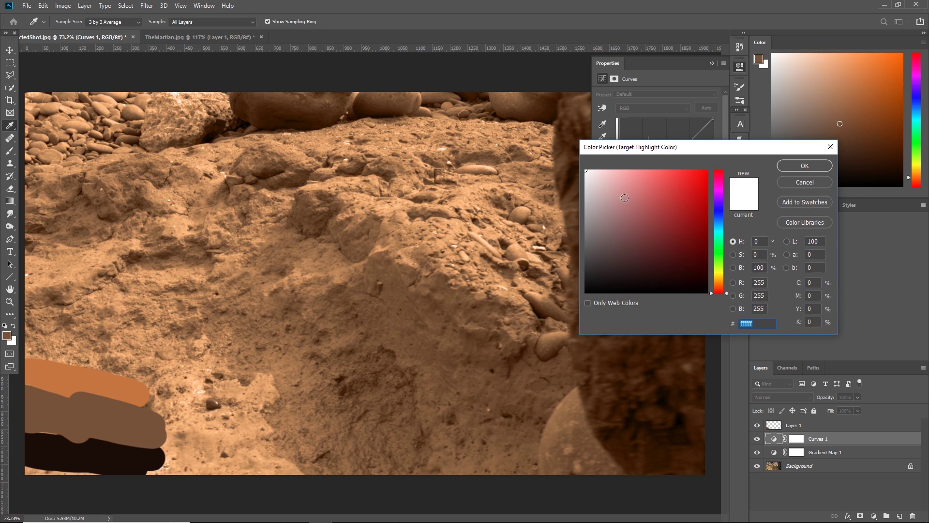
{"action": "left_click", "coordinate": [80, 377]}
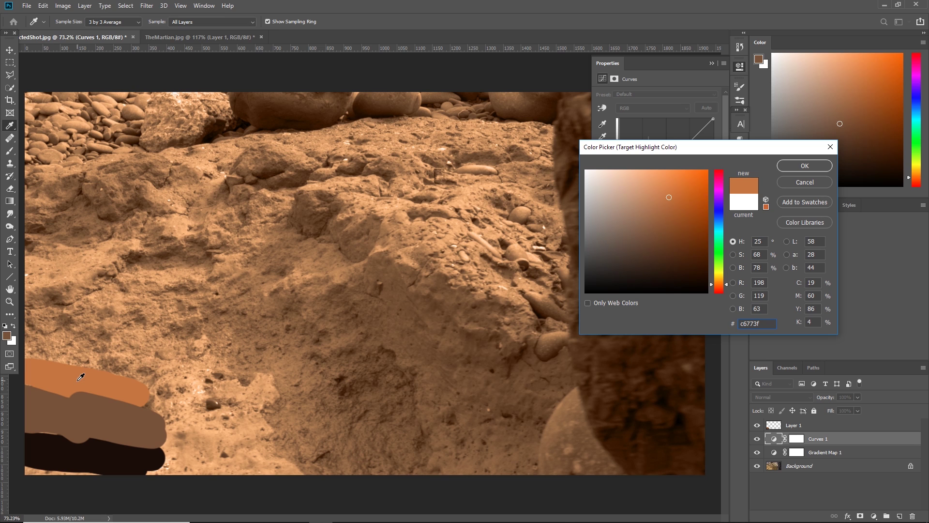
{"action": "left_click", "coordinate": [803, 166]}
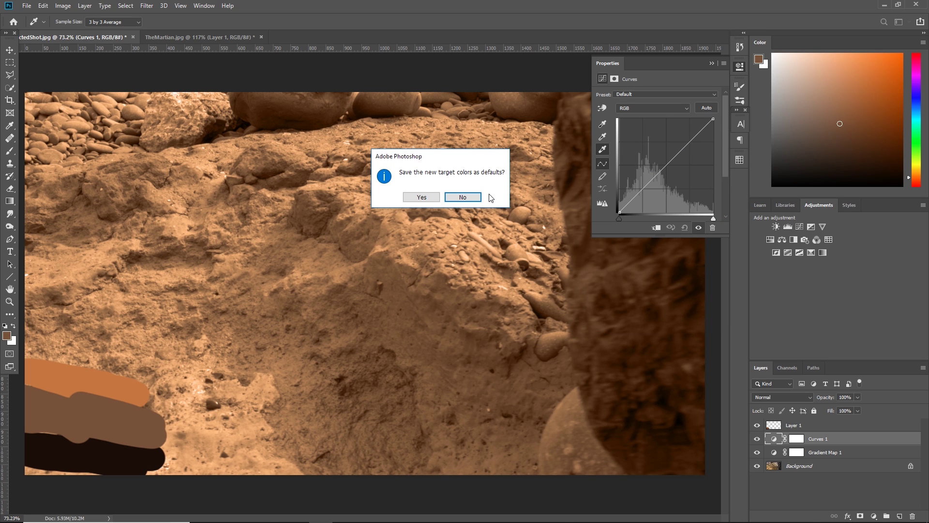
{"action": "left_click", "coordinate": [478, 195]}
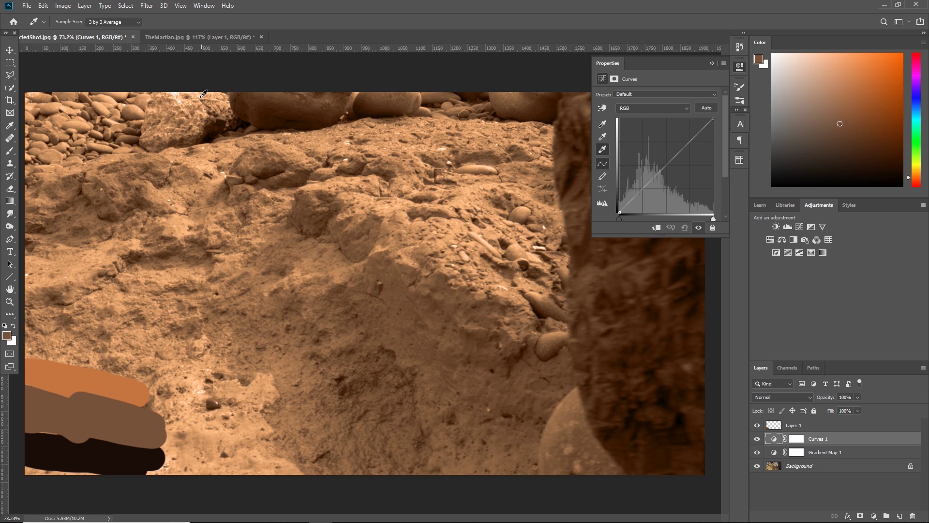
Try the highlight target on the pale rock at the photo's upper edge and on the bright stones near the dark rock
{"action": "left_click", "coordinate": [177, 93]}
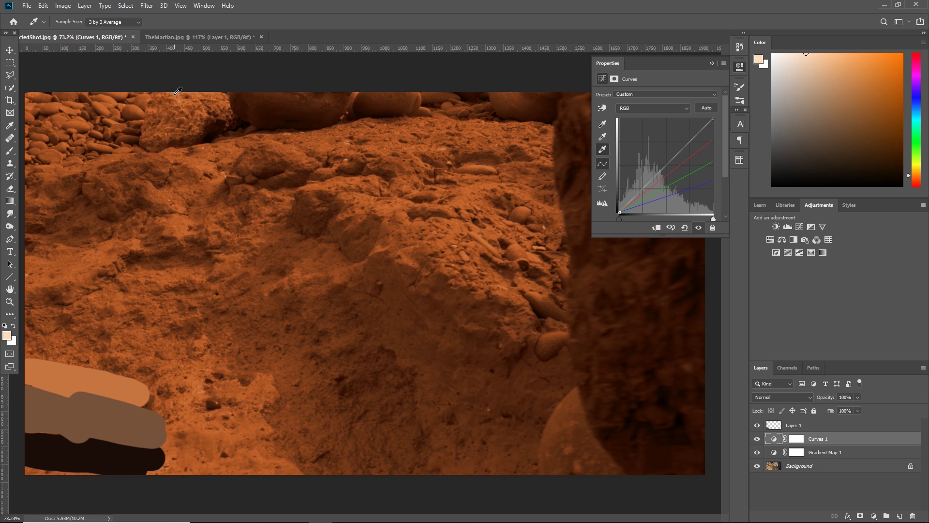
{"action": "left_click", "coordinate": [524, 258]}
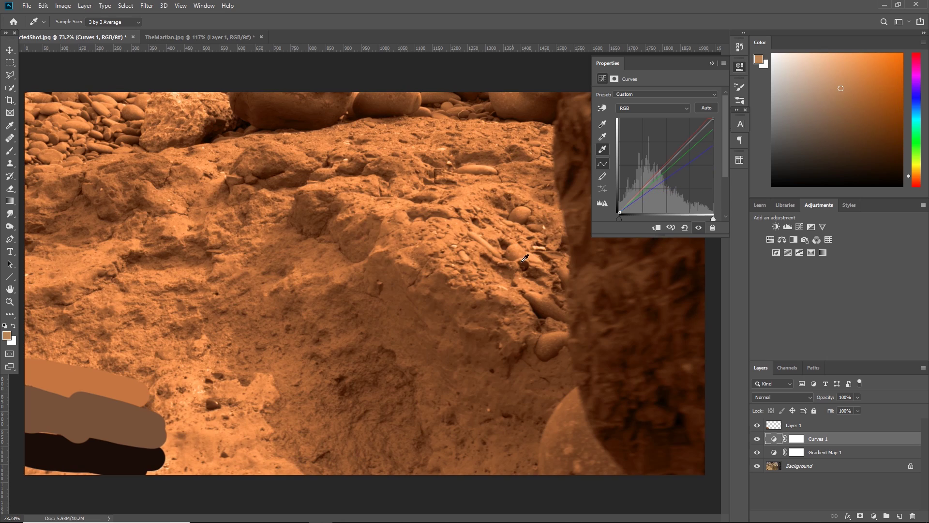
{"action": "left_click_drag", "start_coordinate": [547, 222], "coordinate": [547, 224]}
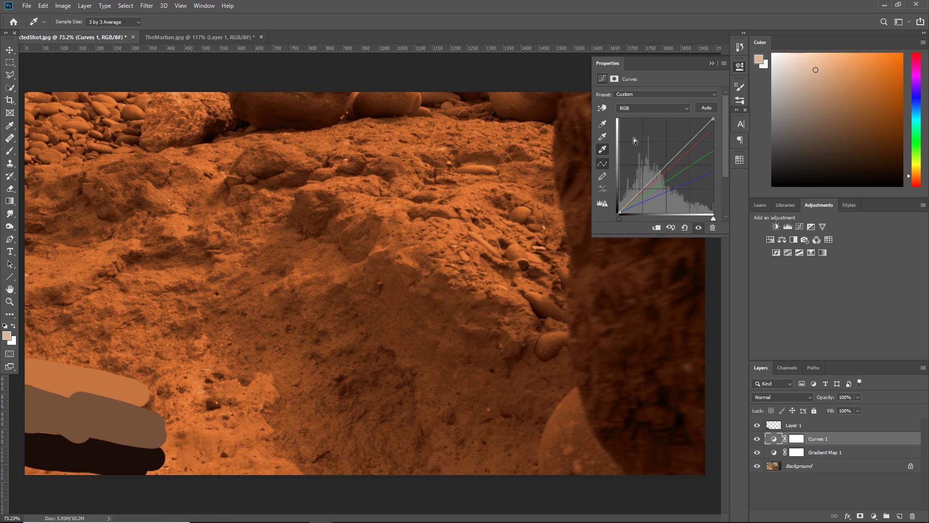
Set the Curves target shadow color from the near-black stroke and apply it to a dark area of the large rock
{"action": "double_click", "coordinate": [602, 125]}
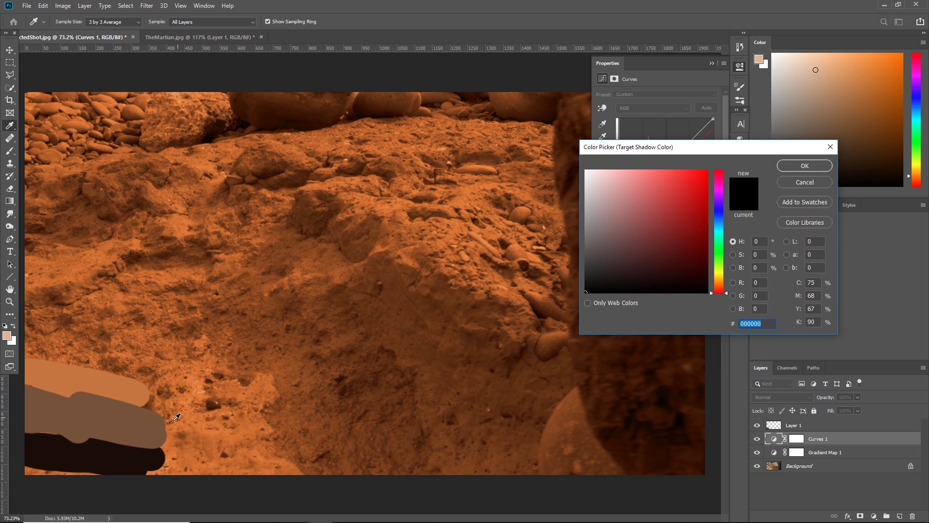
{"action": "left_click", "coordinate": [805, 166]}
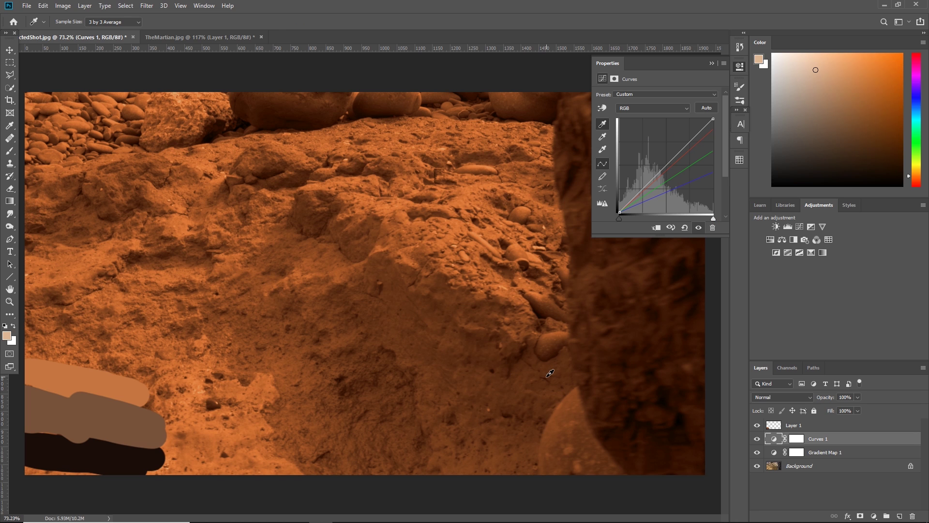
{"action": "left_click", "coordinate": [683, 416]}
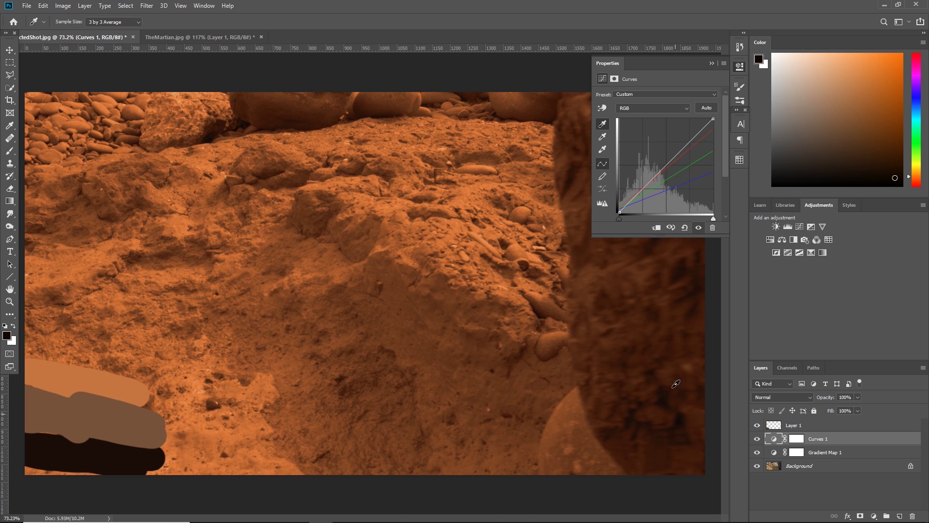
Set the Curves target midtone color to the brown stroke's 78533a, not as default, and apply it to the smooth boulder beside the dark rock
{"action": "double_click", "coordinate": [605, 138]}
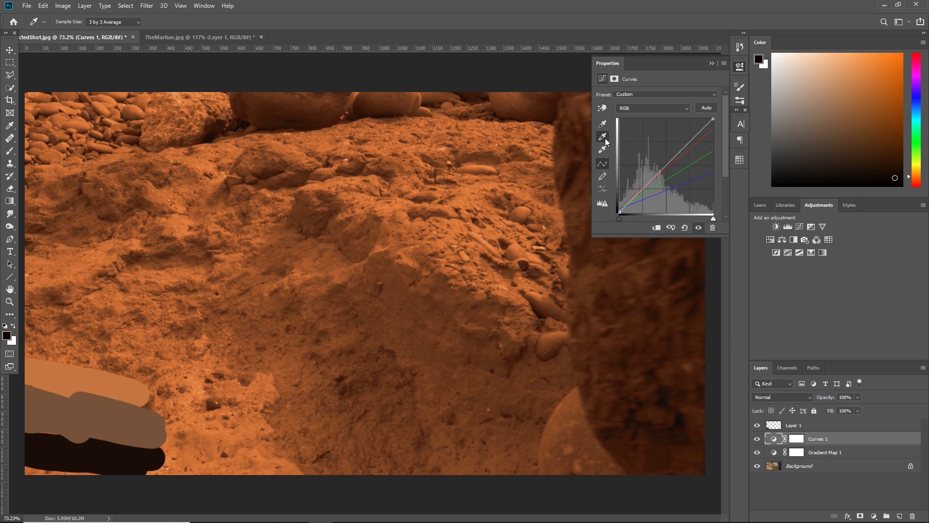
{"action": "left_click", "coordinate": [87, 425]}
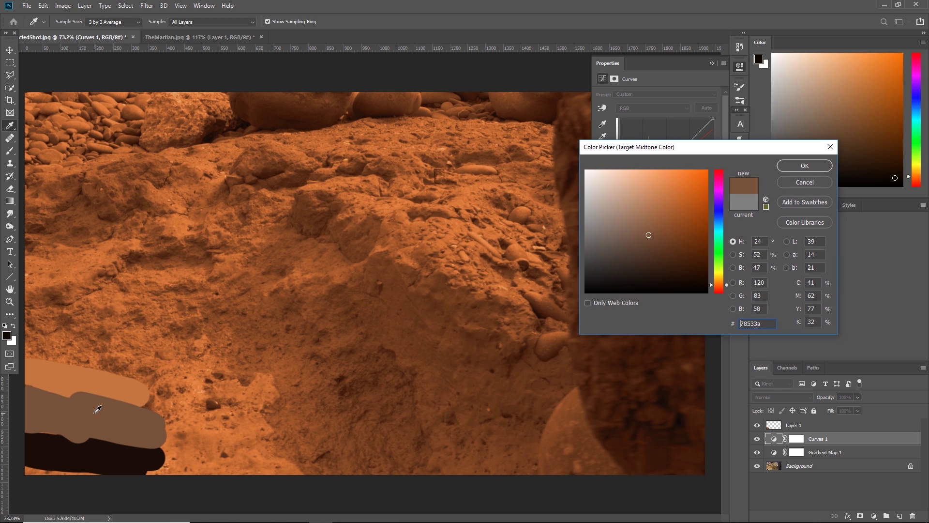
{"action": "left_click", "coordinate": [806, 167]}
{"action": "left_click", "coordinate": [473, 197]}
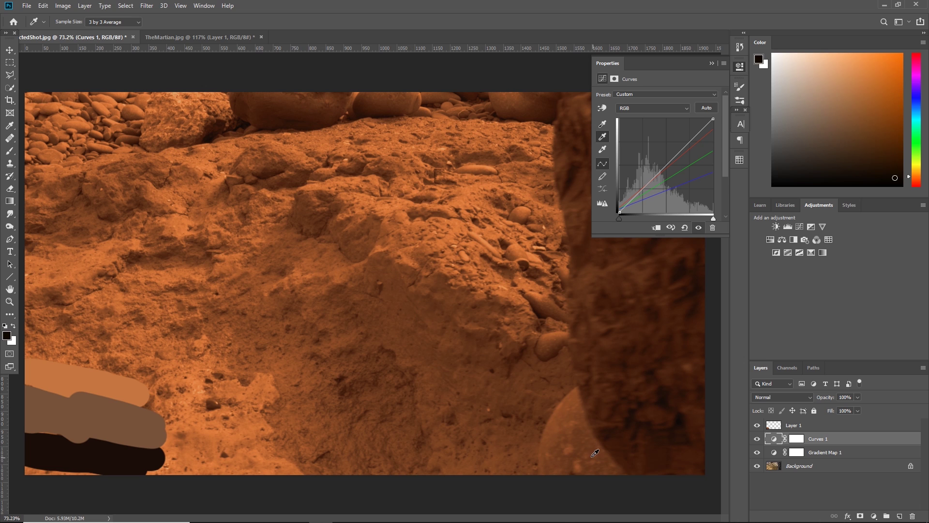
{"action": "left_click", "coordinate": [585, 439]}
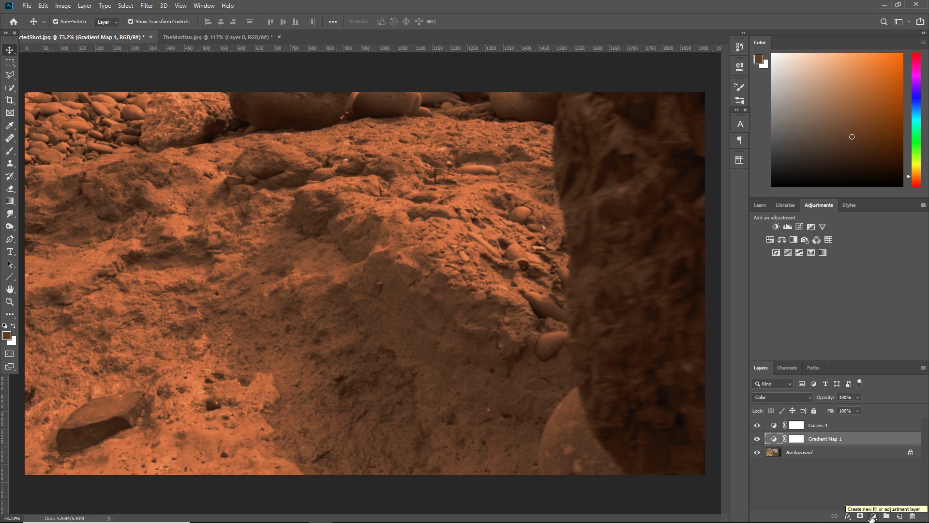
Add a Levels adjustment layer above Gradient Map 1 with black input level 19 and midtone level 0.93
{"action": "left_click", "coordinate": [872, 516]}
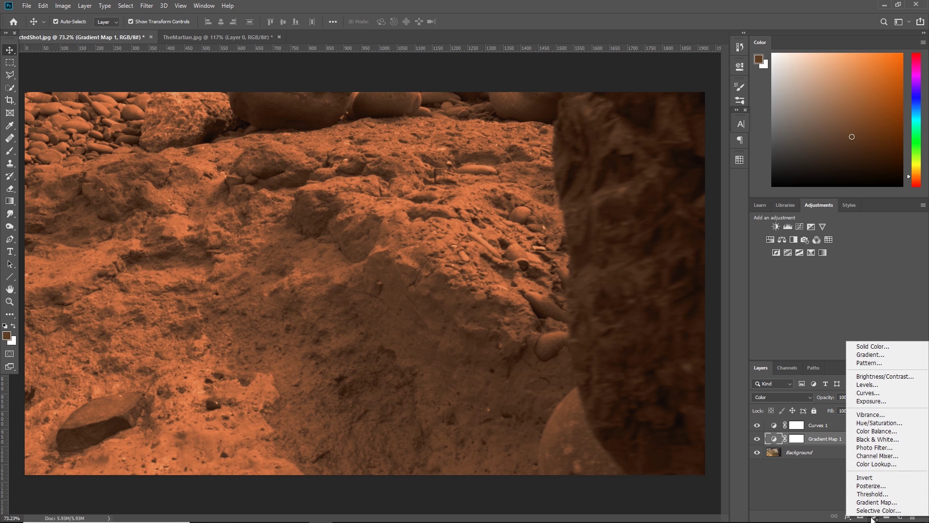
{"action": "left_click", "coordinate": [867, 384]}
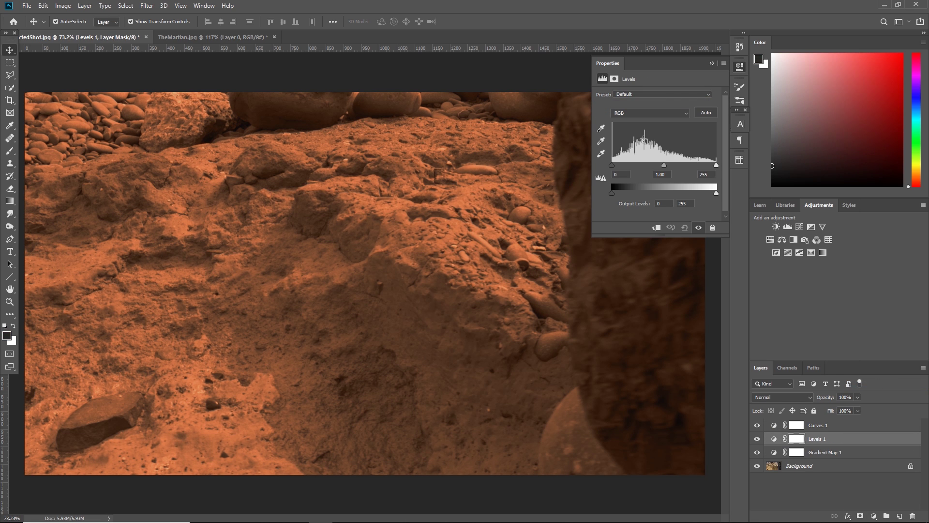
{"action": "left_click_drag", "start_coordinate": [664, 165], "coordinate": [669, 165]}
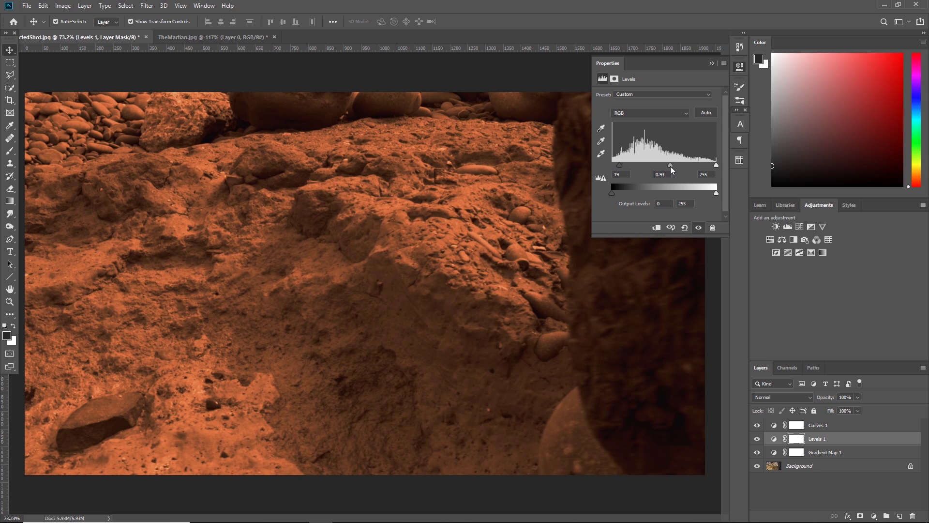
{"action": "left_click", "coordinate": [712, 63]}
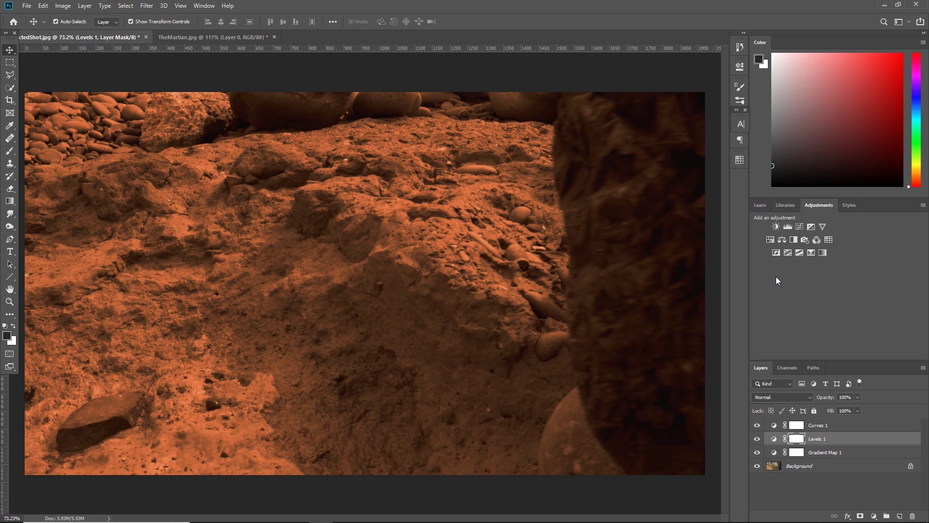
Start a color lookup table export and enter Martian as its description
{"action": "left_click", "coordinate": [26, 6]}
{"action": "mouse_move", "coordinate": [105, 139]}
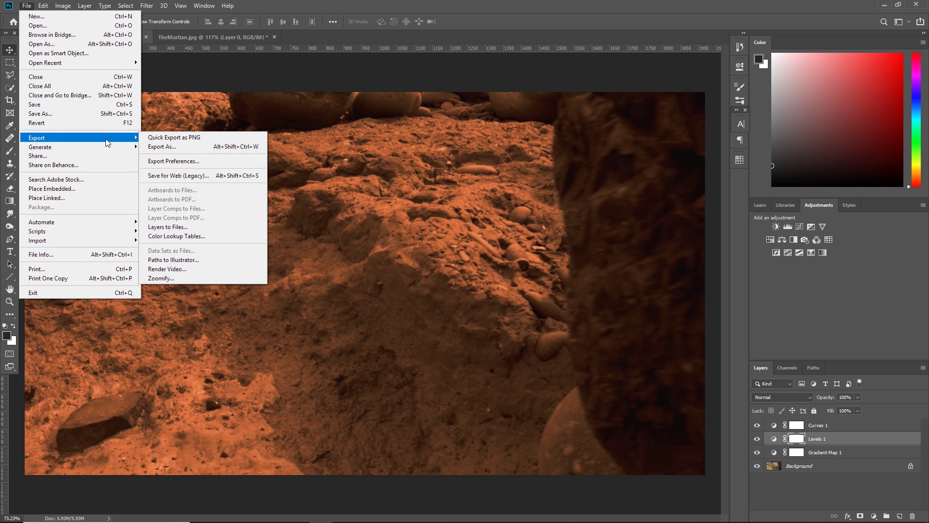
{"action": "left_click", "coordinate": [177, 237]}
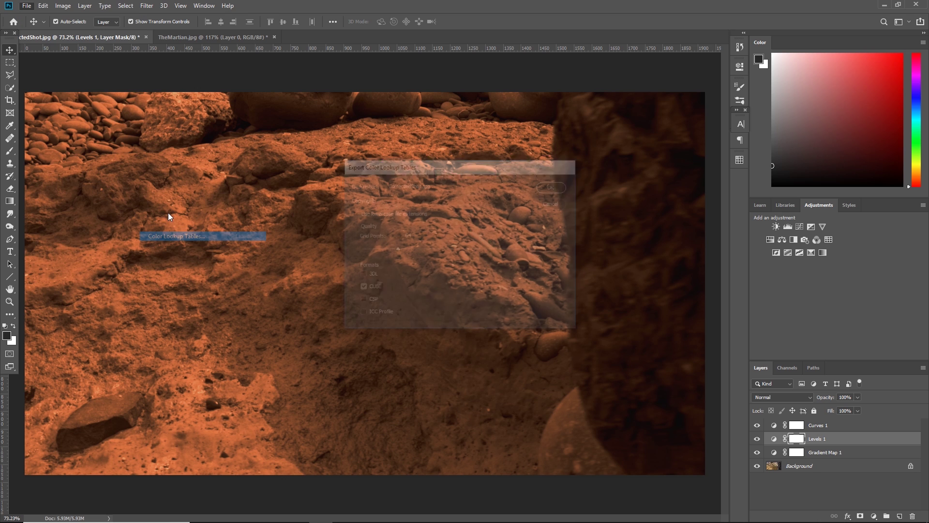
{"action": "double_click", "coordinate": [422, 184]}
{"action": "type", "text": "M"}
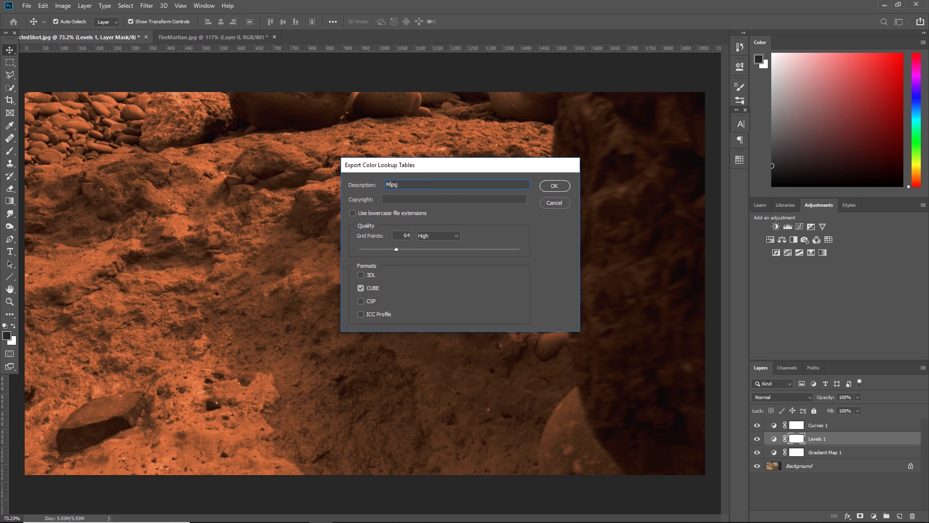
{"action": "type", "text": "artian"}
Choose High quality, lowercase file extensions and the CUBE format for the lookup table, and accept the export options
{"action": "left_click", "coordinate": [437, 240]}
{"action": "left_click", "coordinate": [436, 239]}
{"action": "left_click", "coordinate": [353, 213]}
{"action": "left_click", "coordinate": [361, 288]}
{"action": "left_click", "coordinate": [554, 186]}
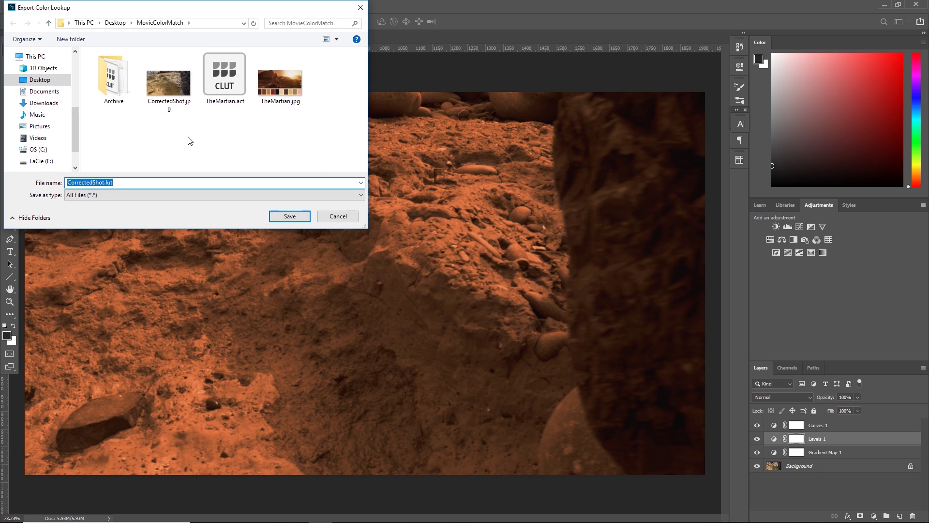
Save the lookup table as martian in the MovieColorMatch folder and switch to Adobe Premiere Pro
{"action": "double_click", "coordinate": [103, 182]}
{"action": "type", "text": "martian"}
{"action": "left_click", "coordinate": [289, 220]}
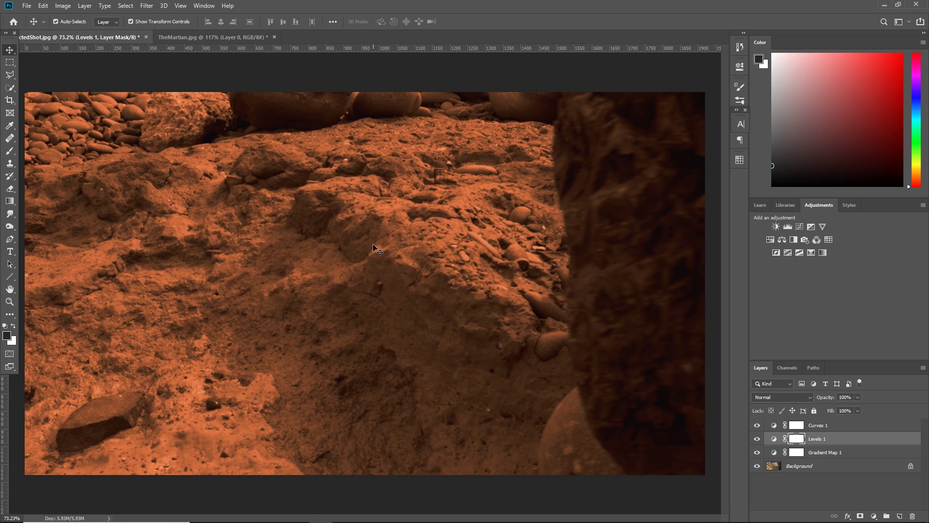
{"action": "left_click", "coordinate": [305, 517]}
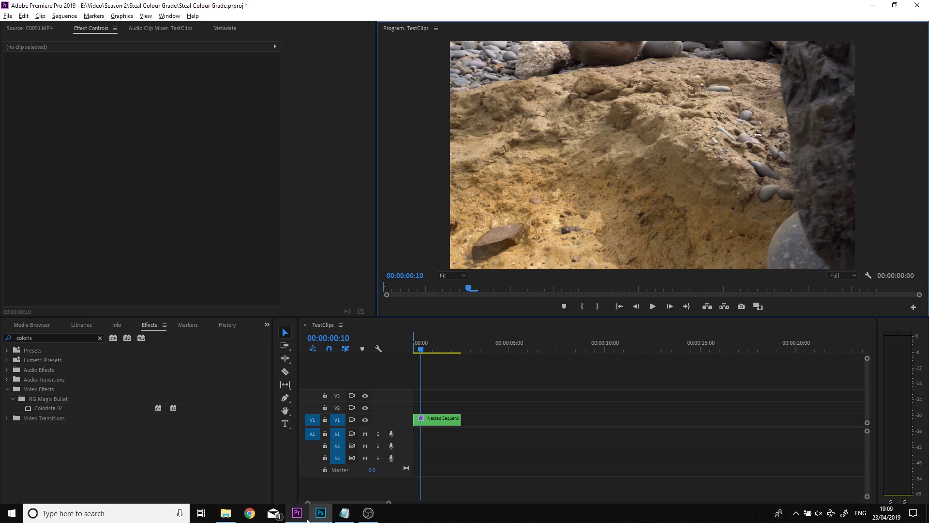
Find the Lumetri Color effect and apply it to the nested sequence clip on track V1
{"action": "left_click", "coordinate": [438, 420]}
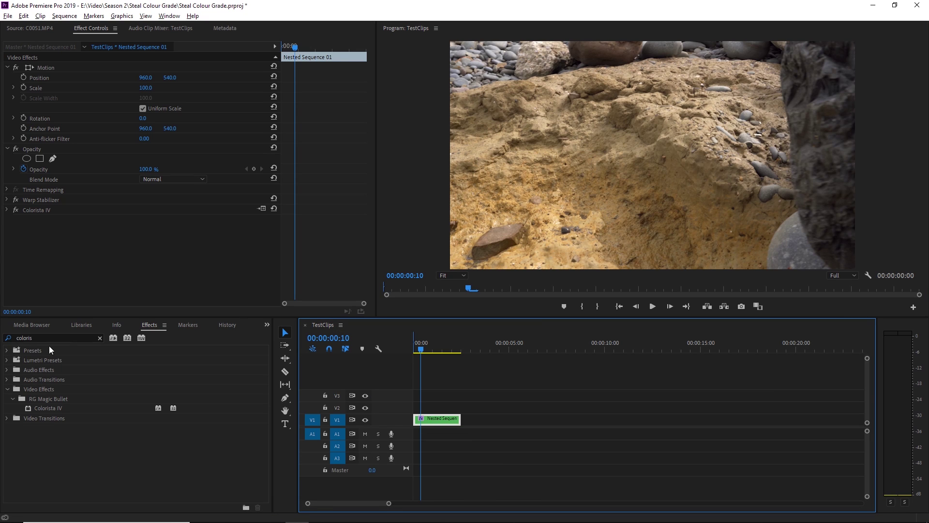
{"action": "left_click", "coordinate": [65, 337]}
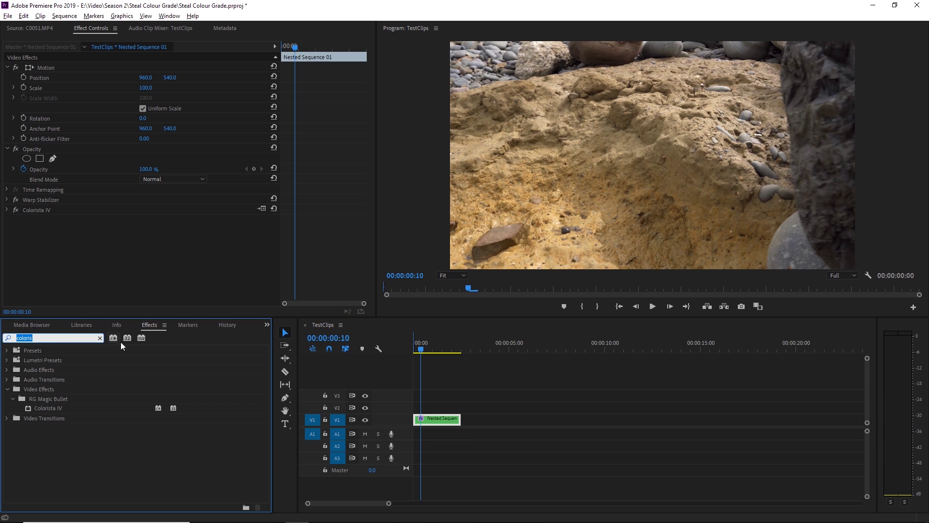
{"action": "left_click", "coordinate": [75, 335]}
{"action": "key", "text": "BackSpace"}
{"action": "key", "text": "BackSpace"}
{"action": "key", "text": "BackSpace"}
{"action": "key", "text": "BackSpace"}
{"action": "key", "text": "BackSpace"}
{"action": "key", "text": "BackSpace"}
{"action": "key", "text": "BackSpace"}
{"action": "type", "text": "lumeti"}
{"action": "key", "text": "BackSpace"}
{"action": "type", "text": "ri co"}
{"action": "left_click_drag", "start_coordinate": [41, 408], "coordinate": [113, 262]}
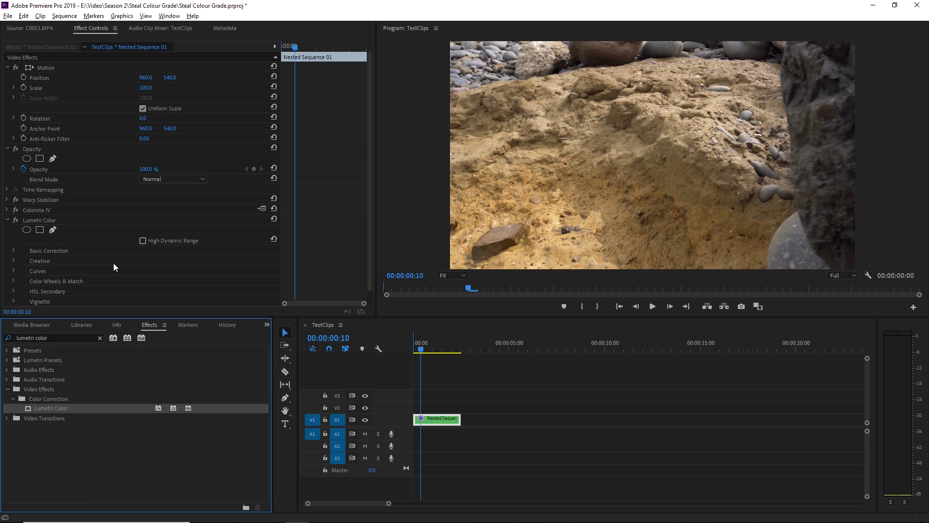
Load martian.cube from the MovieColorMatch folder as the Creative look of the Lumetri Color effect
{"action": "left_click", "coordinate": [13, 261]}
{"action": "scroll", "coordinate": [138, 246], "scroll_direction": "down", "scroll_amount": 2}
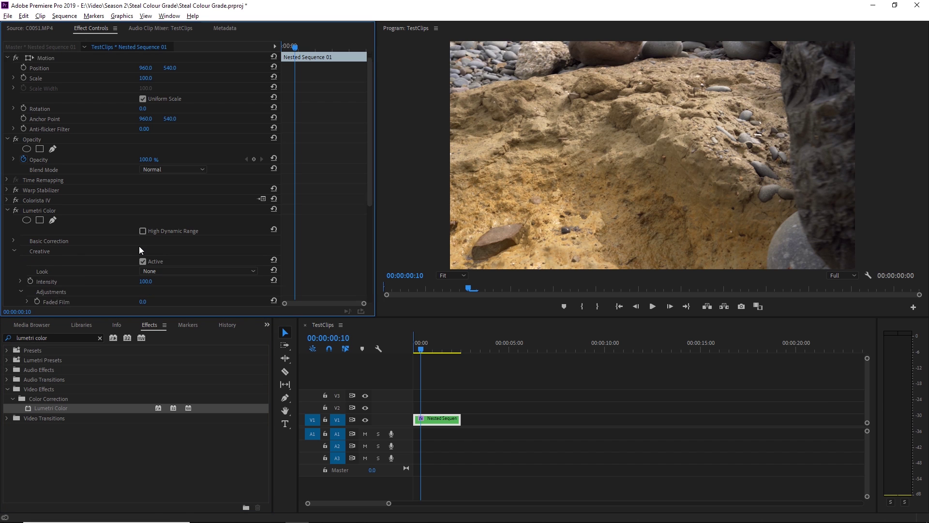
{"action": "left_click", "coordinate": [159, 251]}
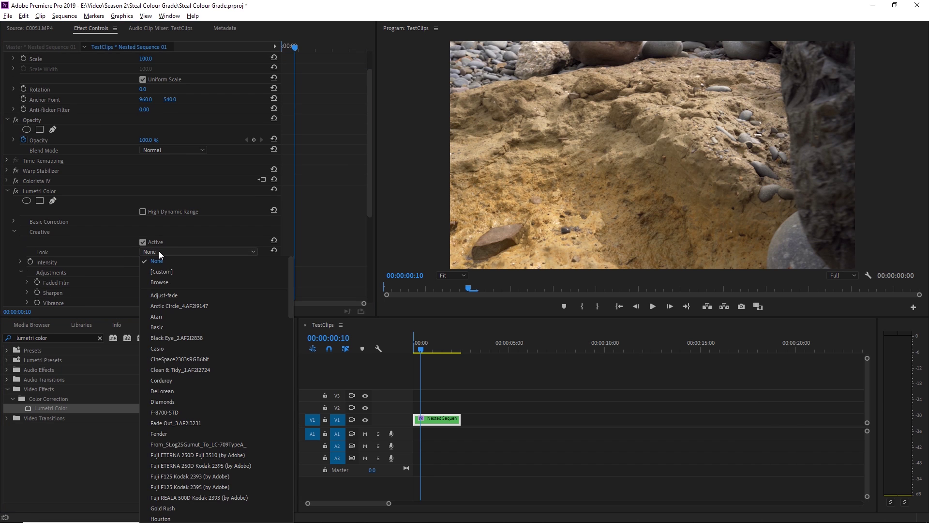
{"action": "left_click", "coordinate": [169, 280]}
{"action": "left_click", "coordinate": [180, 105]}
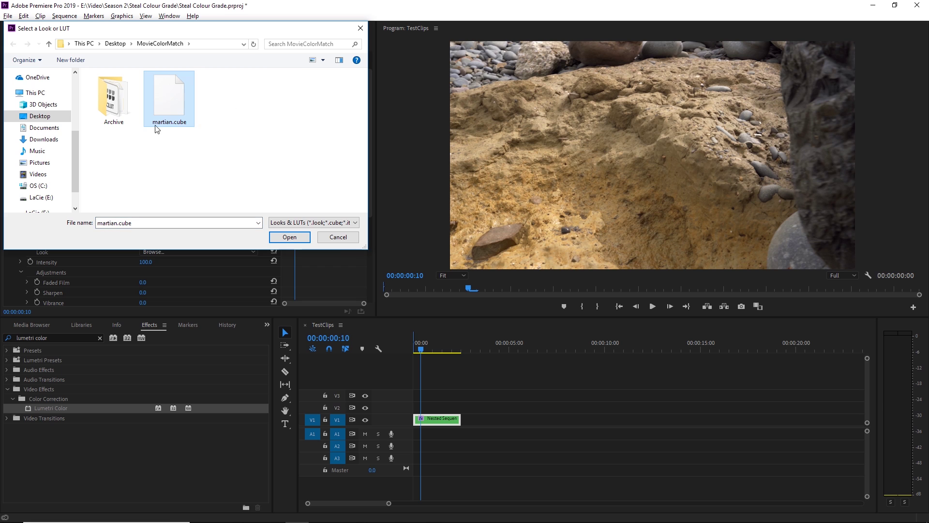
{"action": "left_click", "coordinate": [292, 235]}
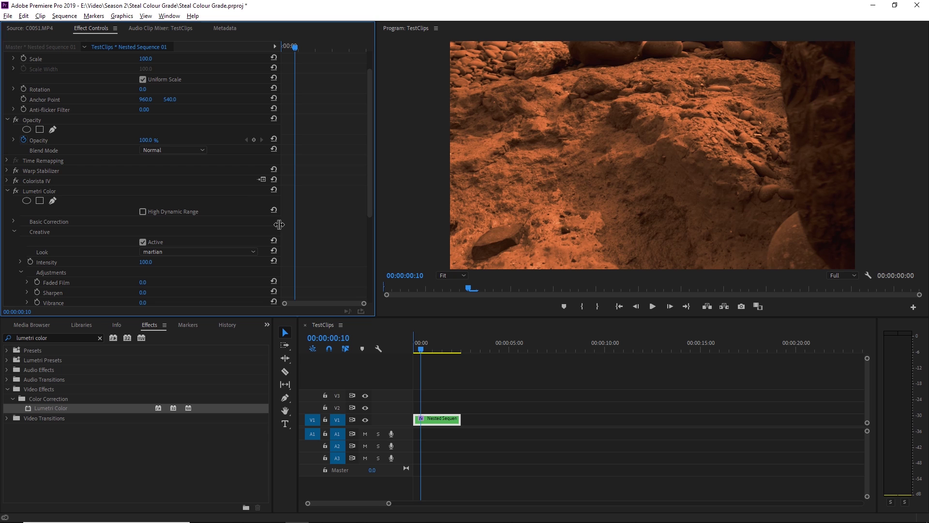
Compare the clip with Lumetri Color off and on, then view TheMartian.jpg in Photoshop for reference and return to Premiere Pro
{"action": "left_click", "coordinate": [16, 192]}
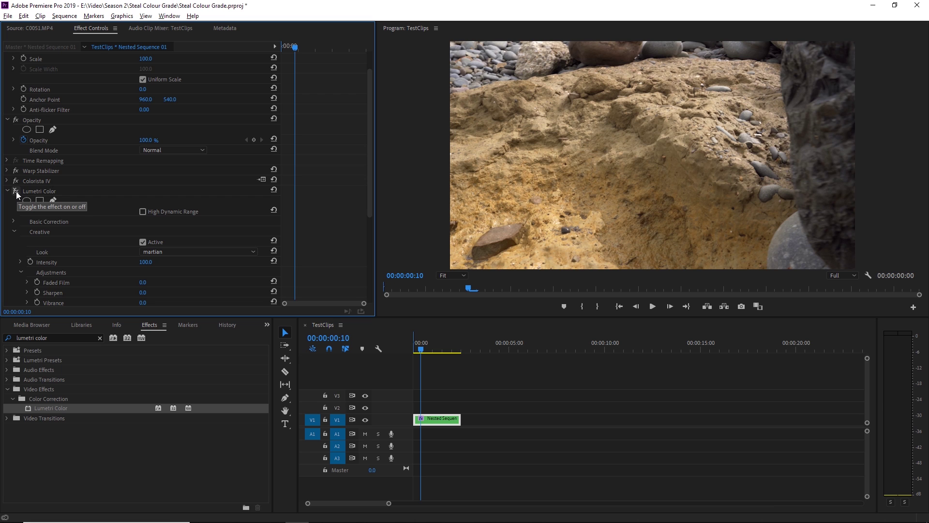
{"action": "left_click", "coordinate": [16, 191]}
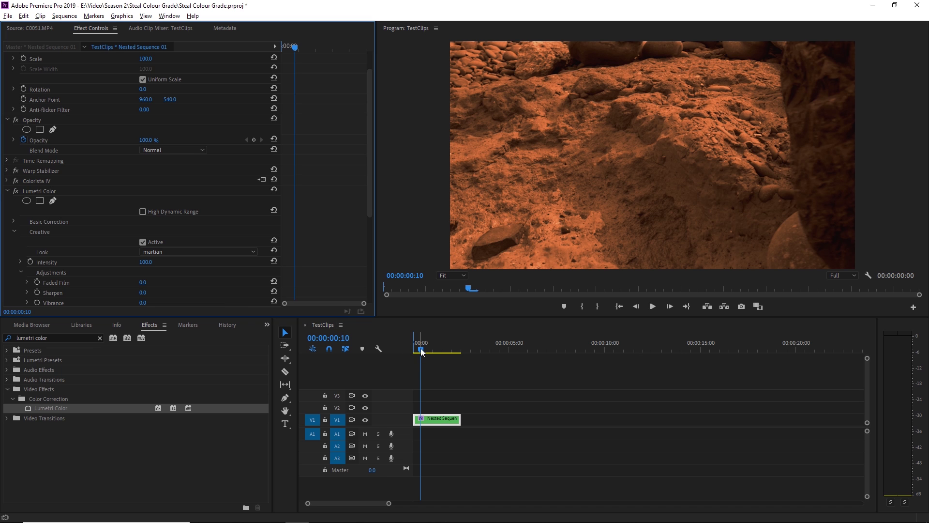
{"action": "left_click", "coordinate": [320, 520]}
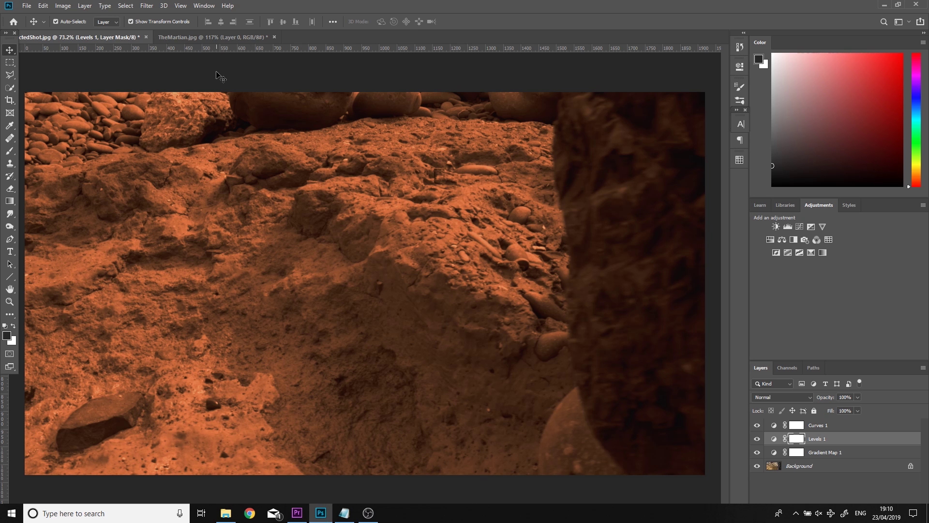
{"action": "left_click", "coordinate": [213, 36]}
{"action": "left_click", "coordinate": [310, 77]}
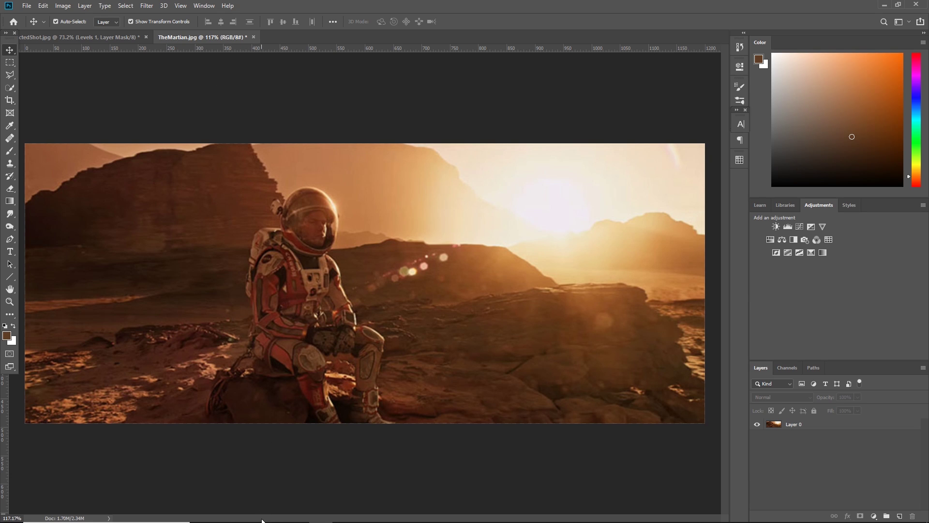
{"action": "left_click", "coordinate": [297, 513]}
Move the playhead to 00:00:00:16 and lower the intensity of the Lumetri Color Creative look
{"action": "mouse_move", "coordinate": [421, 349]}
{"action": "left_mouse_down"}
{"action": "mouse_move", "coordinate": [433, 350]}
{"action": "mouse_move", "coordinate": [428, 359]}
{"action": "left_mouse_up"}
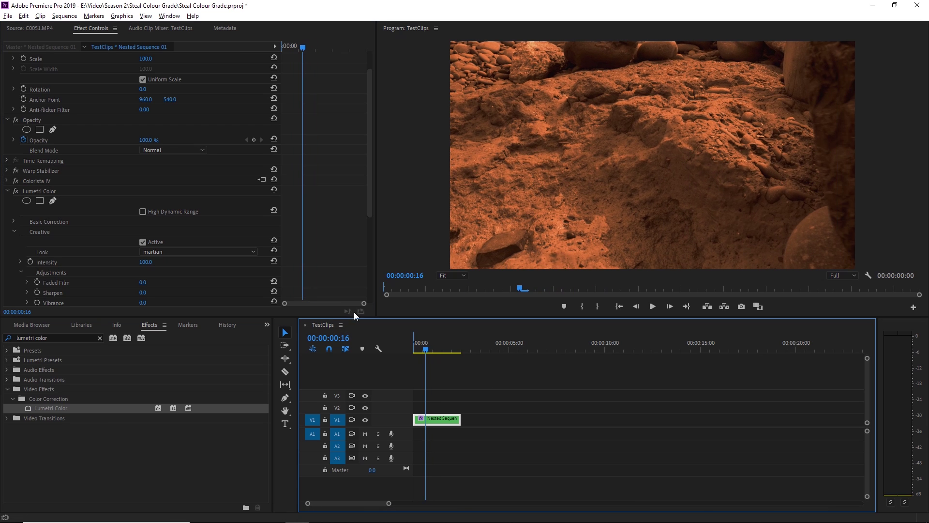
{"action": "left_click_drag", "start_coordinate": [144, 262], "coordinate": [123, 262]}
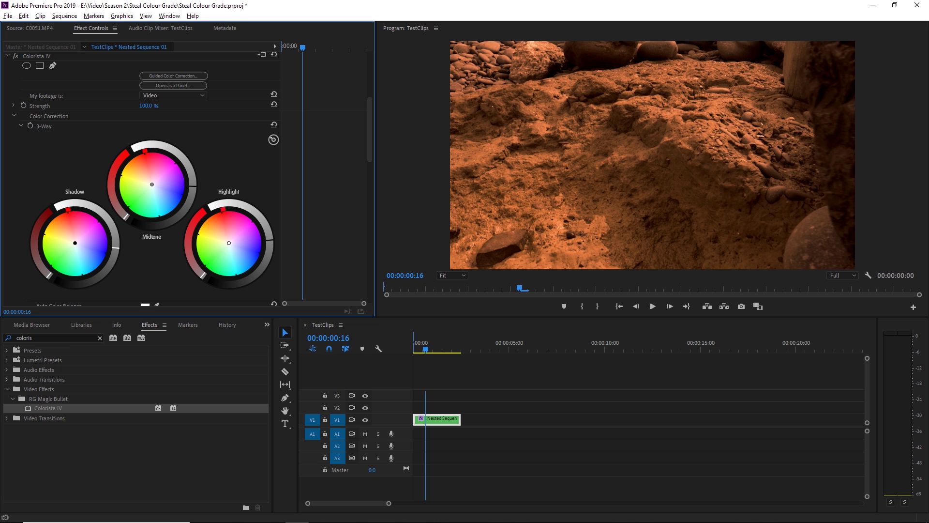
Play back the graded clip and compare it with Lumetri Color switched off and back on
{"action": "left_click", "coordinate": [408, 349]}
{"action": "key", "text": "space"}
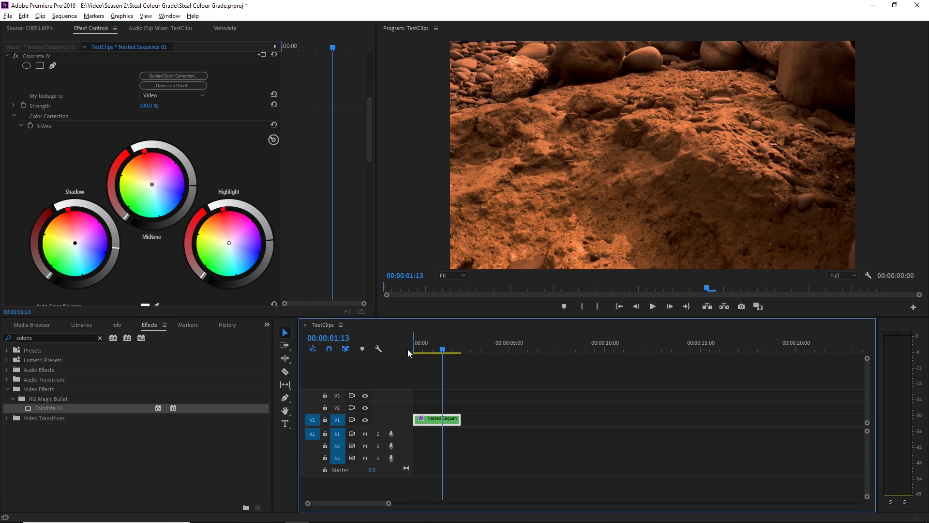
{"action": "scroll", "coordinate": [15, 145], "scroll_direction": "up", "scroll_amount": 5}
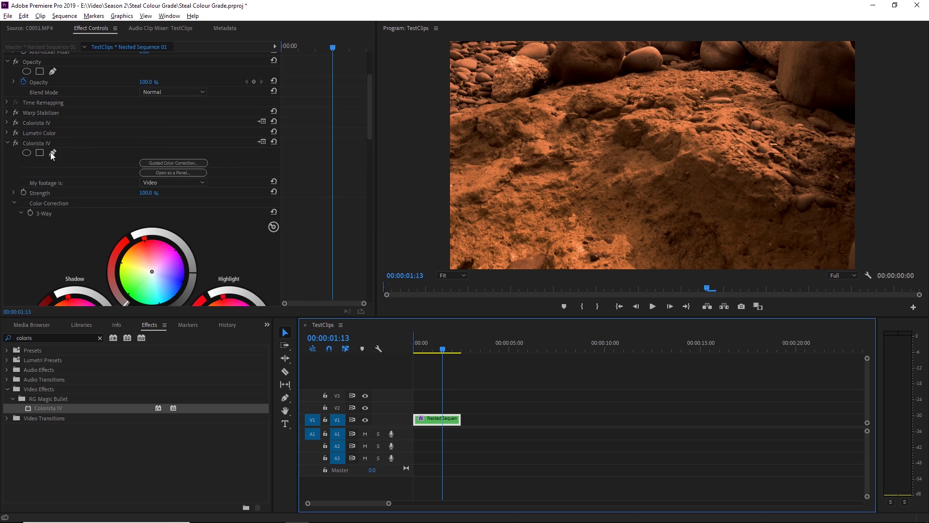
{"action": "left_click", "coordinate": [16, 133]}
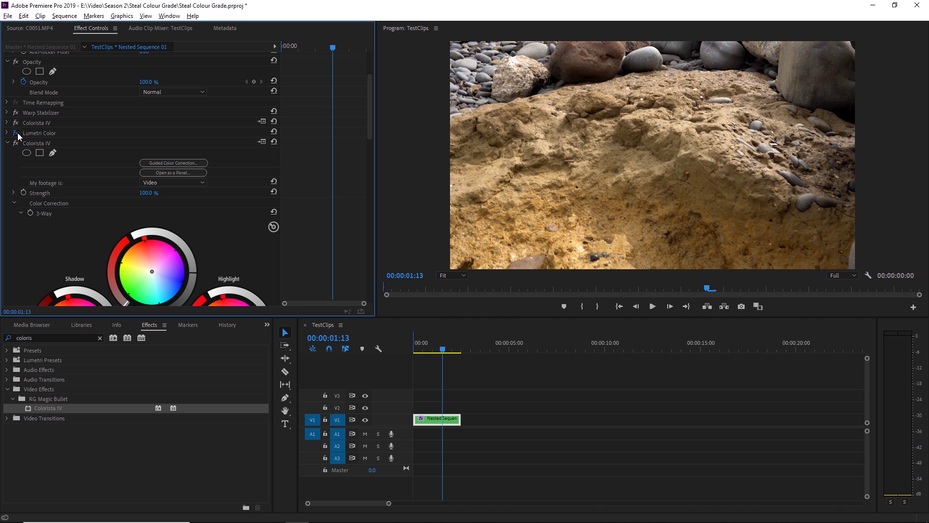
{"action": "left_click", "coordinate": [16, 133]}
{"action": "left_click", "coordinate": [431, 351]}
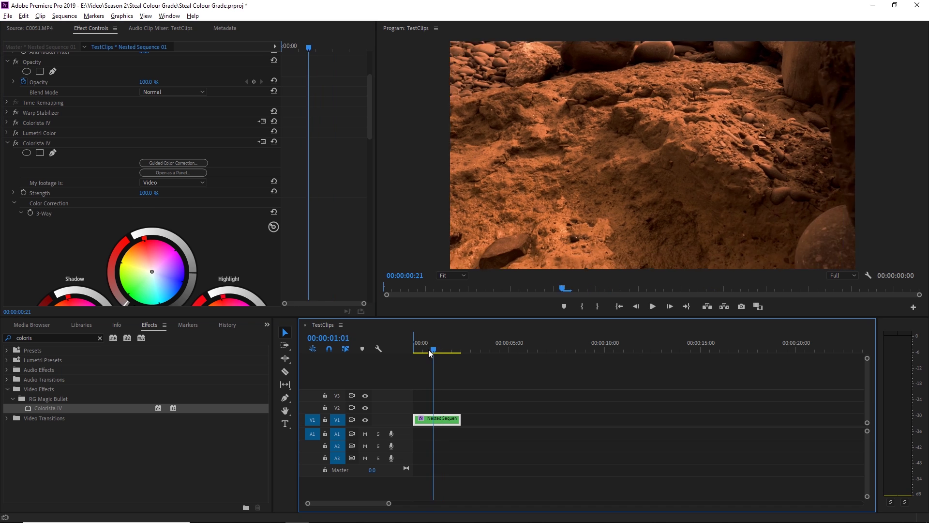
{"action": "key", "text": "space"}
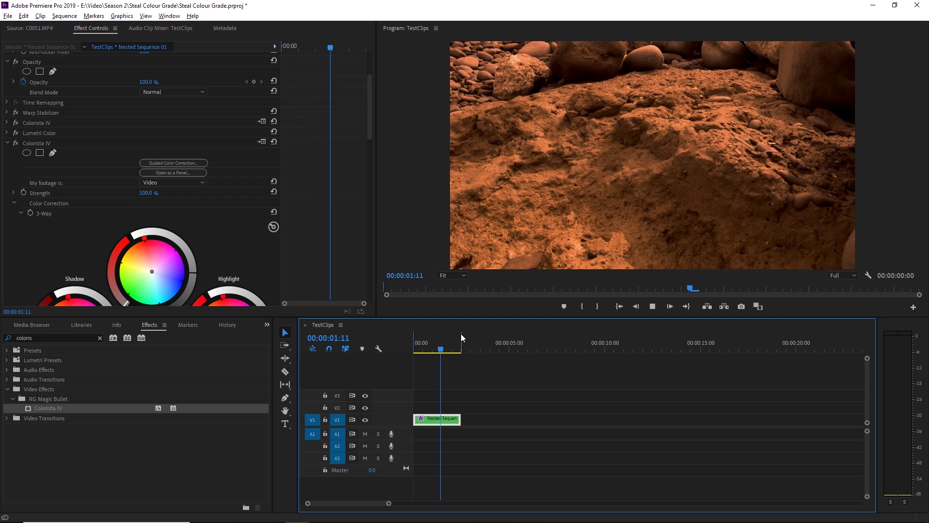